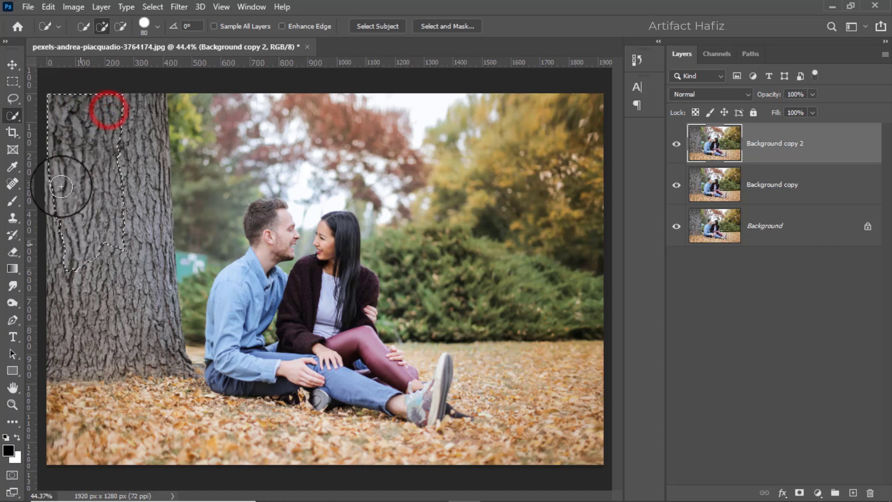
# - Select the tree trunk and the seated couple with the Quick Selection tool
pyautogui.moveTo(136, 180); pyautogui.dragTo(142, 294)
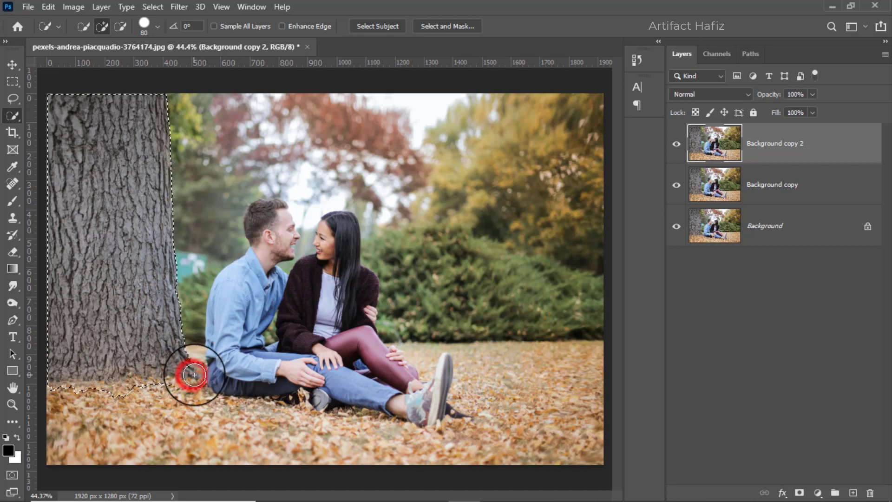
pyautogui.moveTo(231, 365)
pyautogui.mouseDown()
pyautogui.moveTo(231, 303)
pyautogui.moveTo(269, 227)
pyautogui.moveTo(284, 171)
pyautogui.moveTo(233, 291)
pyautogui.mouseUp()
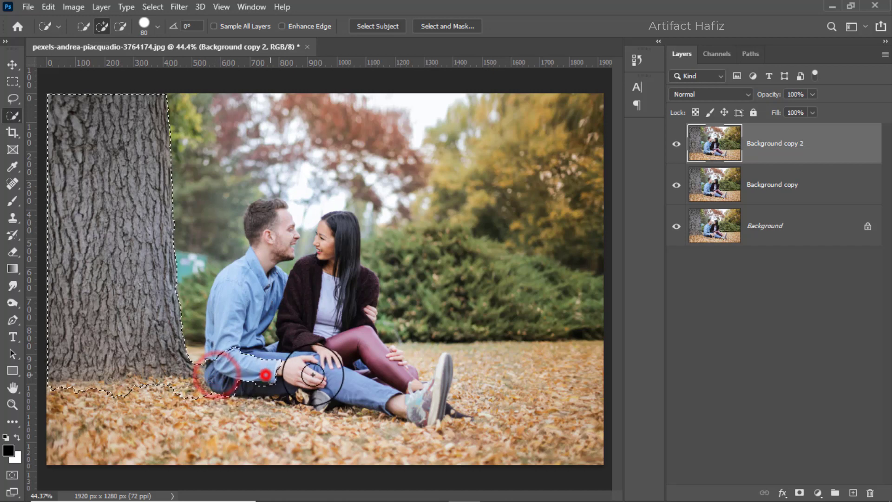
pyautogui.moveTo(312, 374)
pyautogui.mouseDown()
pyautogui.moveTo(347, 388)
pyautogui.moveTo(302, 390)
pyautogui.moveTo(319, 397)
pyautogui.moveTo(433, 398)
pyautogui.moveTo(421, 410)
pyautogui.moveTo(436, 391)
pyautogui.moveTo(405, 392)
pyautogui.moveTo(332, 337)
pyautogui.moveTo(320, 304)
pyautogui.moveTo(333, 229)
pyautogui.moveTo(339, 271)
pyautogui.moveTo(292, 285)
pyautogui.moveTo(268, 240)
pyautogui.moveTo(252, 293)
pyautogui.moveTo(249, 278)
pyautogui.moveTo(271, 254)
pyautogui.moveTo(266, 326)
pyautogui.mouseUp()
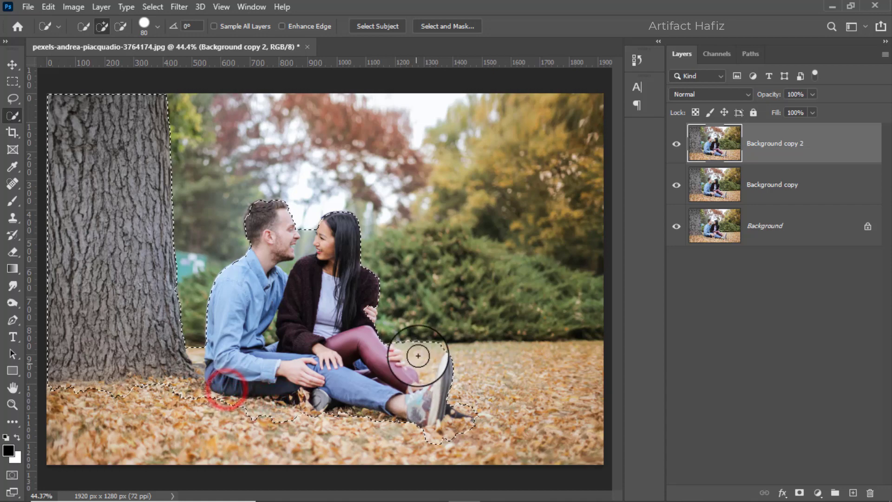
# - Subtract the ground between the woman's knee and the raised shoe from the selection, and add the whole shoe tip
pyautogui.press('alt')
pyautogui.scroll(5, 426, 363)
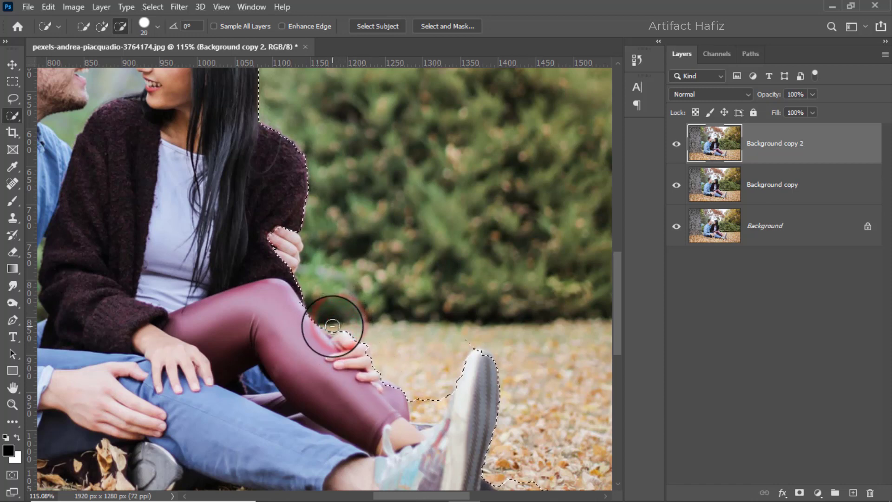
pyautogui.moveTo(427, 409); pyautogui.dragTo(432, 416)
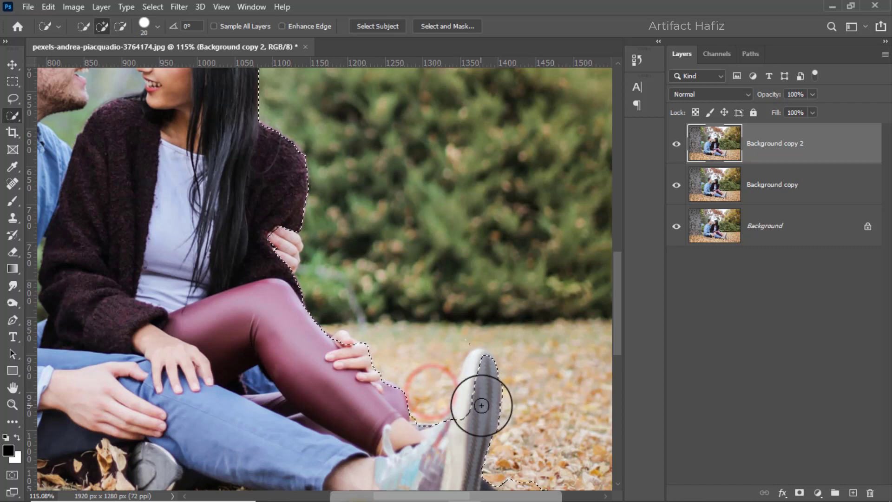
pyautogui.click(464, 413)
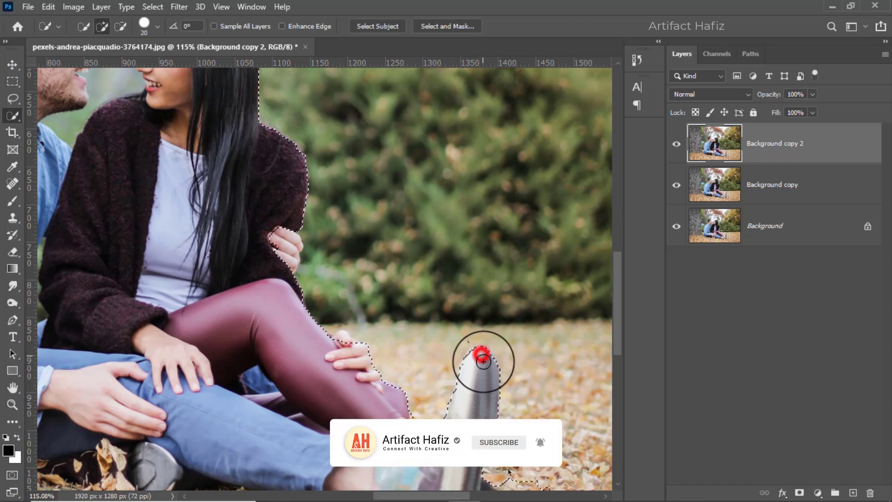
pyautogui.moveTo(483, 362)
pyautogui.mouseDown()
pyautogui.moveTo(470, 338)
pyautogui.moveTo(448, 343)
pyautogui.mouseUp()
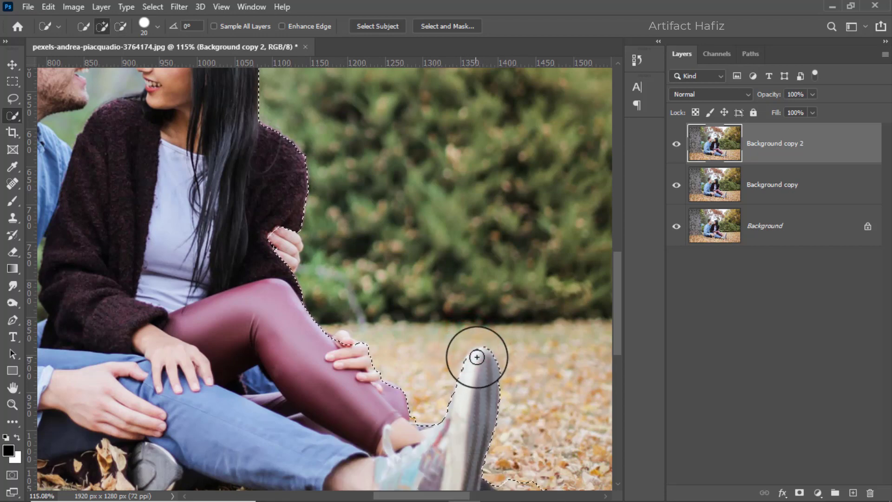
# - Clean up the selection around the hand on the woman's sleeve and the man's head, and subtract the background between their faces
pyautogui.scroll(-3, 469, 390)
pyautogui.scroll(2, 318, 292)
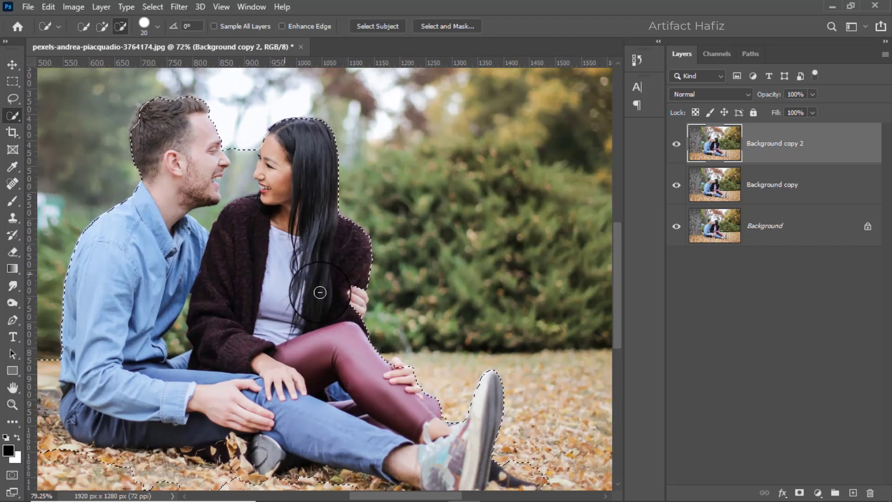
pyautogui.moveTo(364, 295); pyautogui.dragTo(363, 314)
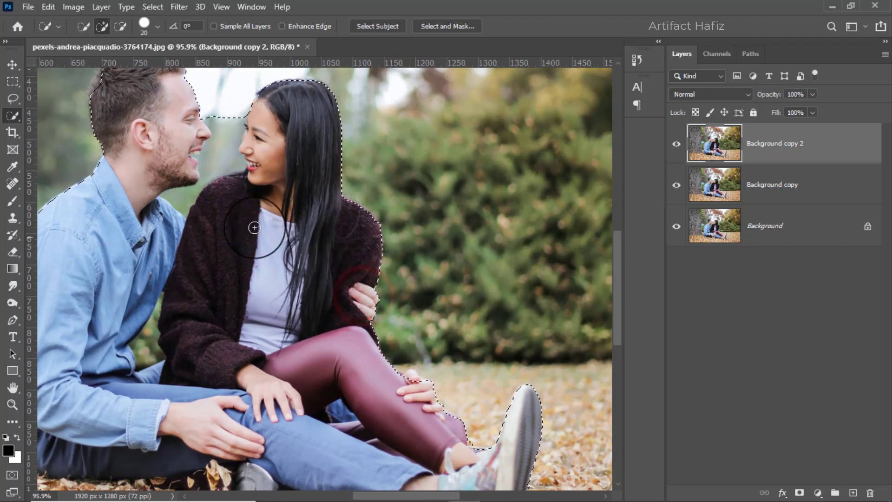
pyautogui.moveTo(269, 223); pyautogui.dragTo(308, 265)
pyautogui.moveTo(141, 120); pyautogui.dragTo(135, 155)
pyautogui.moveTo(141, 124)
pyautogui.mouseDown()
pyautogui.moveTo(135, 110)
pyautogui.moveTo(148, 119)
pyautogui.moveTo(149, 146)
pyautogui.moveTo(146, 115)
pyautogui.mouseUp()
pyautogui.press('alt')
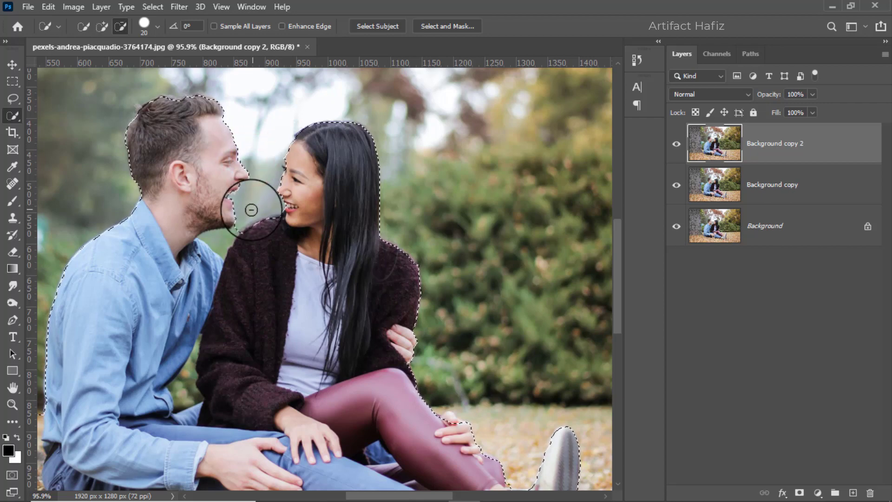
# - Add the man's mouth and chin to the selection and subtract the background between his jaw and the woman's shoulder
pyautogui.press('alt')
pyautogui.scroll(3, 243, 205)
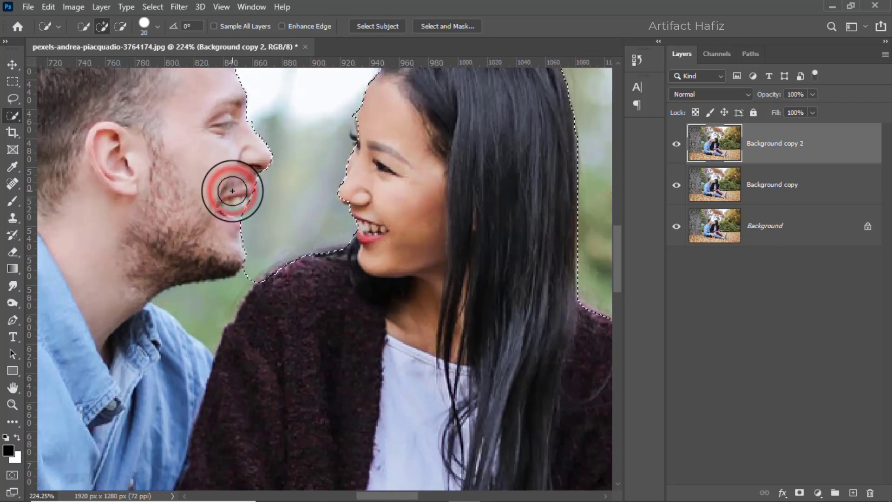
pyautogui.moveTo(241, 285); pyautogui.dragTo(205, 309)
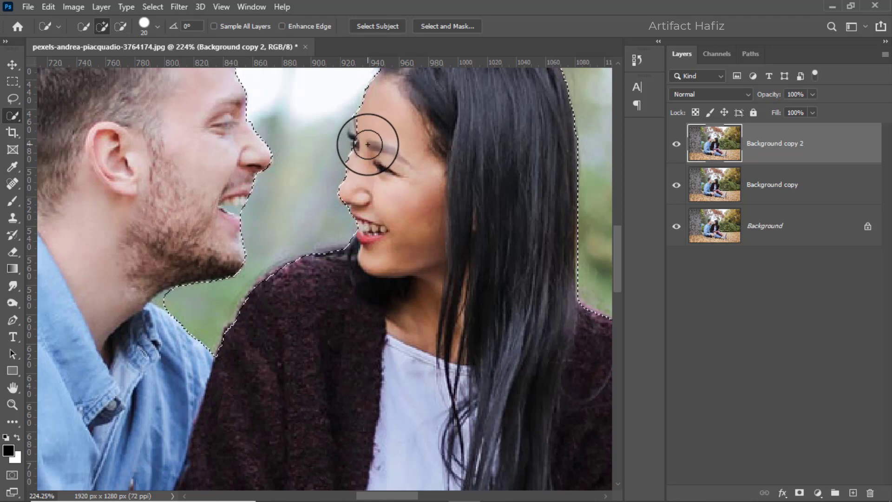
pyautogui.press('alt')
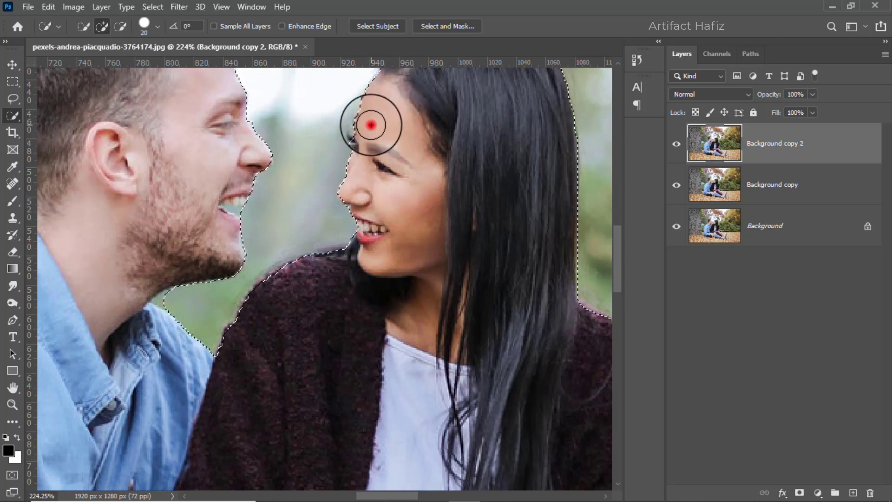
# - Subtract the greenery between the man's shirt and the woman's sleeve from the selection, and add the shirt edge back
pyautogui.scroll(-3, 367, 150)
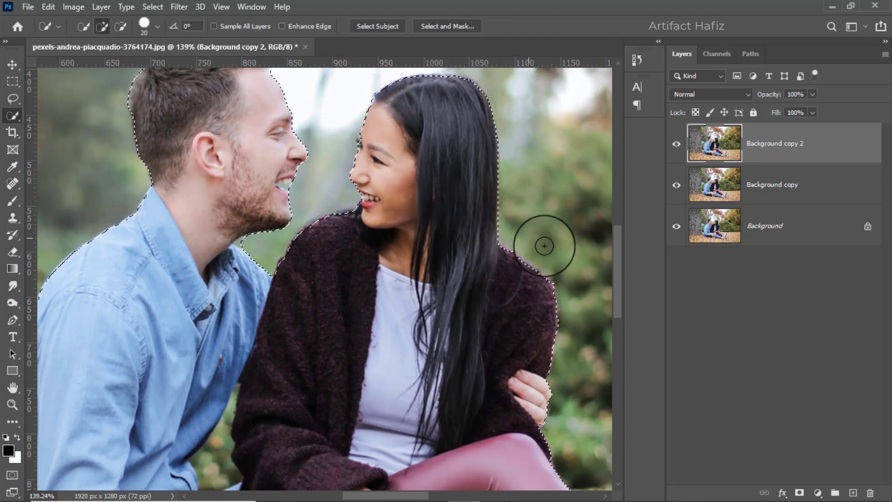
pyautogui.press('alt')
pyautogui.scroll(-2, 408, 293)
pyautogui.scroll(1, 302, 372)
pyautogui.keyDown('alt'); pyautogui.click(297, 393); pyautogui.keyUp('alt')
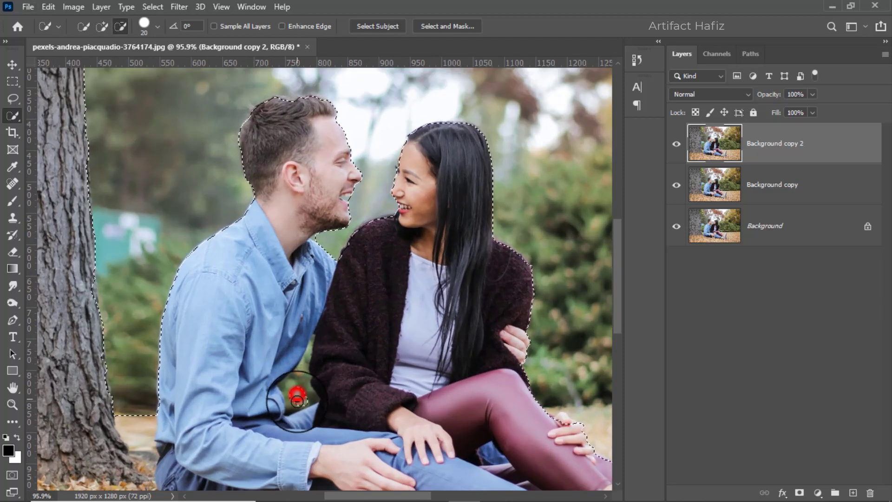
pyautogui.scroll(4, 301, 374)
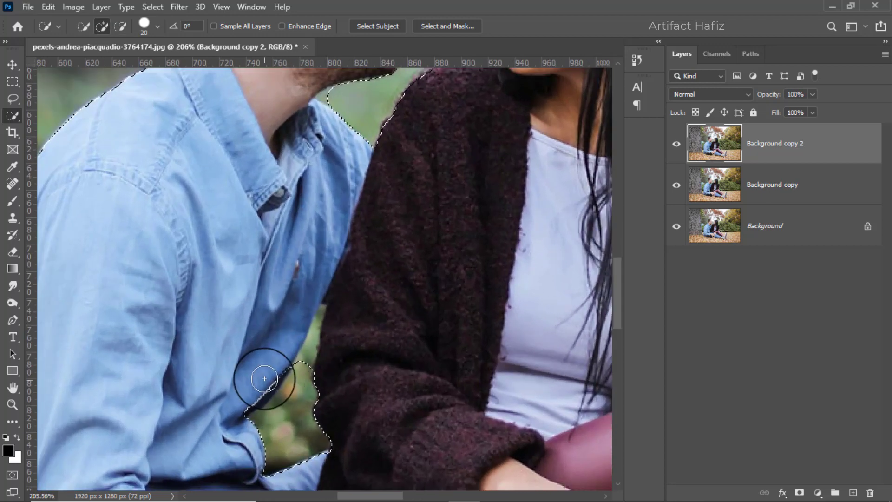
pyautogui.click(265, 376)
pyautogui.moveTo(250, 388); pyautogui.dragTo(242, 406)
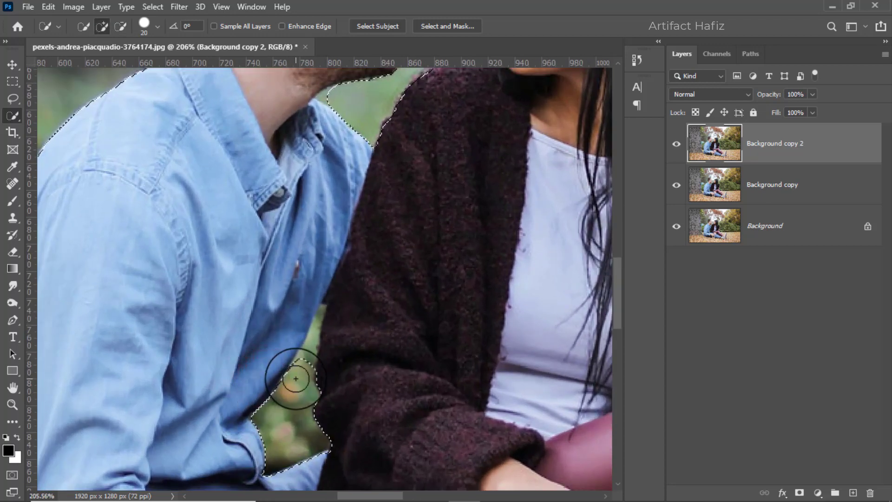
# - Reduce the brush size to 6 and subtract the narrow upper part of the gap between the shirt and sleeve
pyautogui.press('[')
pyautogui.press('[')
pyautogui.press('[')
pyautogui.press('[')
pyautogui.press('[')
pyautogui.click(304, 364)
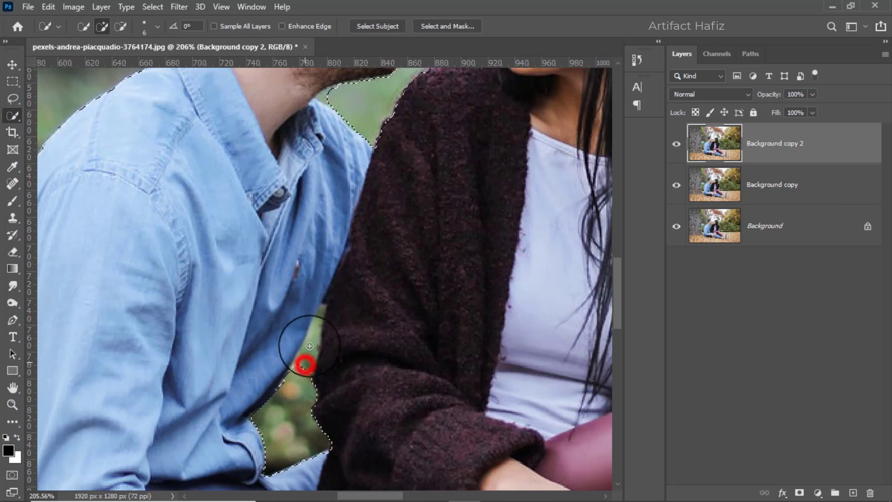
pyautogui.click(305, 361)
pyautogui.moveTo(305, 366); pyautogui.dragTo(321, 317)
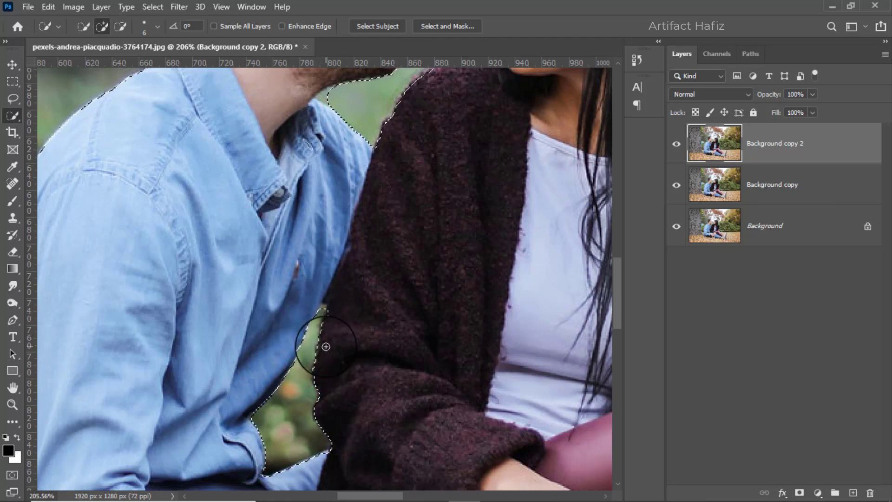
# - Open the selection in the Select and Mask workspace and keep the Overlay view
pyautogui.scroll(-5, 321, 312)
pyautogui.scroll(-1, 327, 348)
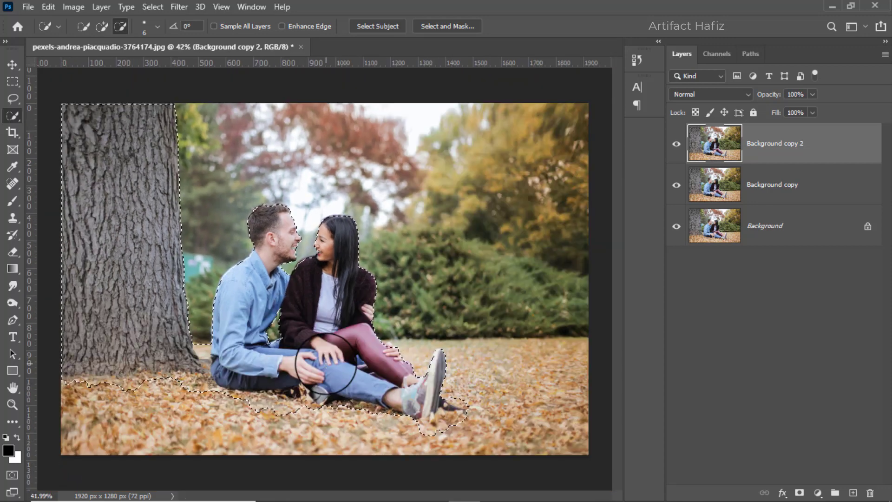
pyautogui.click(429, 26)
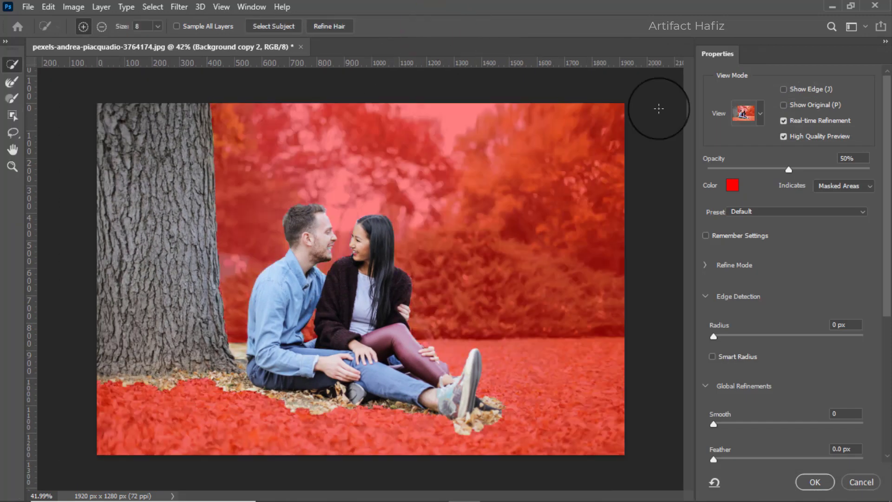
pyautogui.click(757, 112)
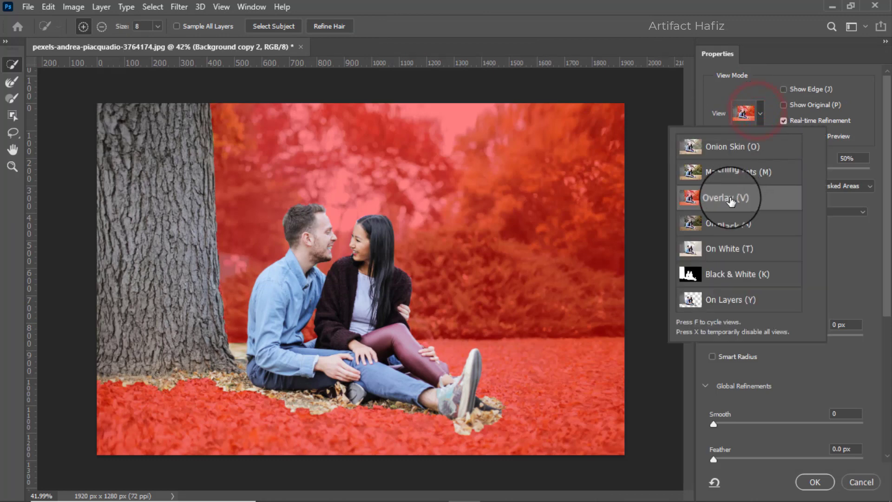
pyautogui.click(771, 59)
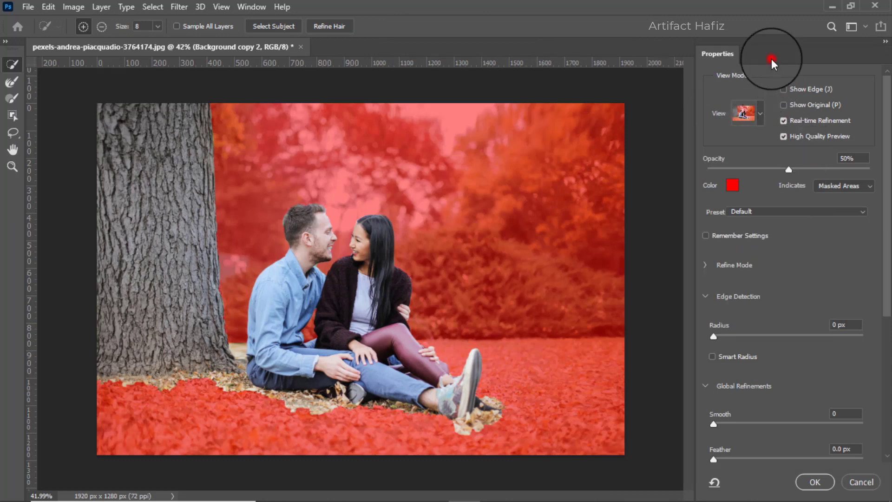
# - Subtract the ground patch between the trunk and the man with the Quick Selection tool, and add the trunk's lower edge back
pyautogui.click(11, 81)
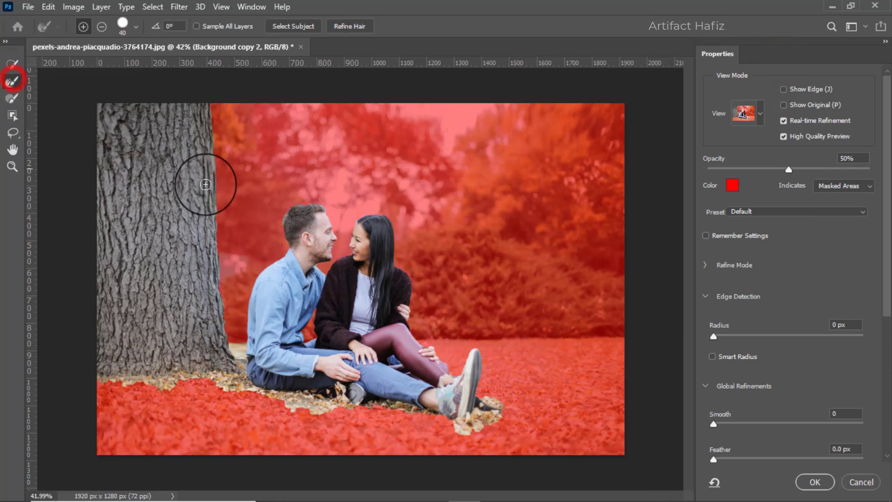
pyautogui.scroll(2, 283, 225)
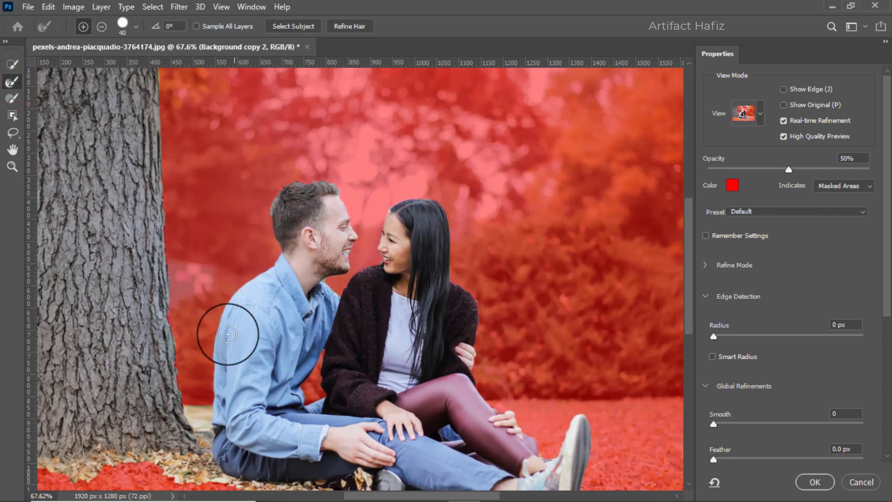
pyautogui.click(10, 62)
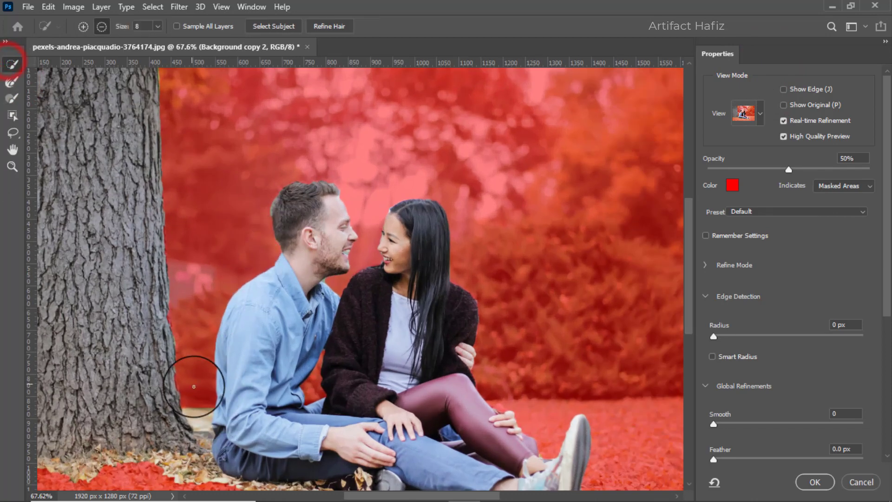
pyautogui.keyDown('alt'); pyautogui.click(198, 406); pyautogui.keyUp('alt')
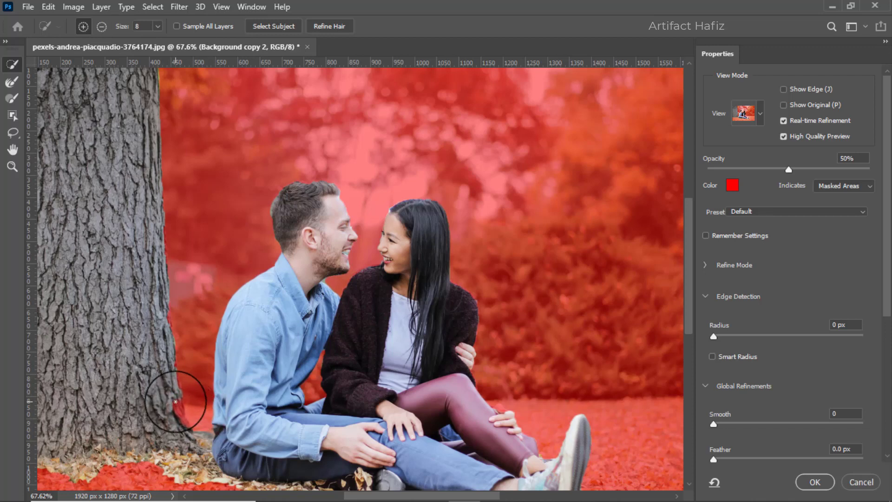
pyautogui.click(180, 404)
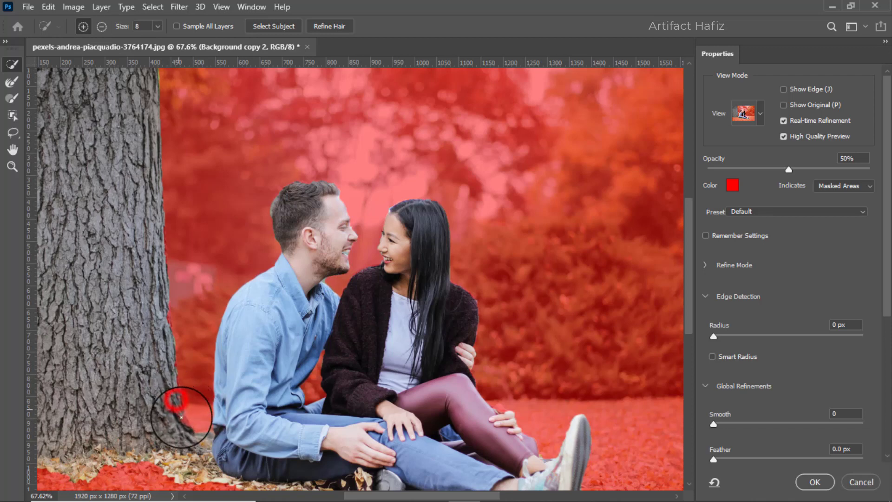
pyautogui.click(175, 378)
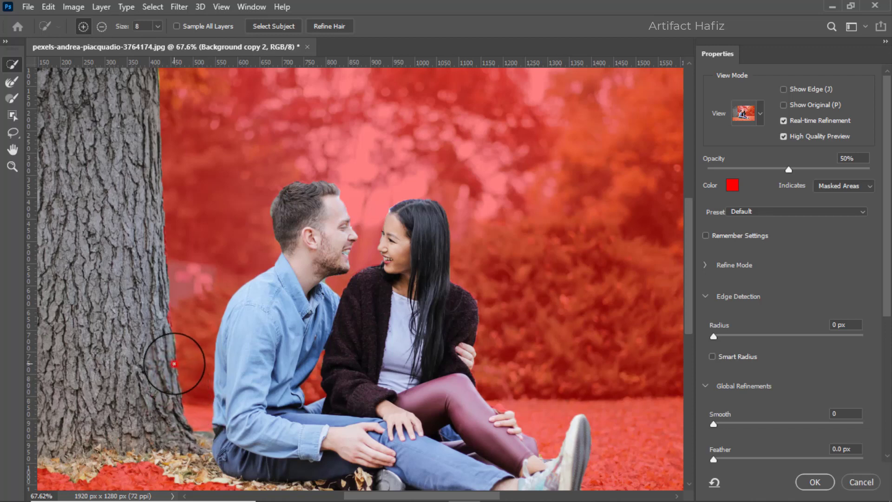
pyautogui.click(167, 318)
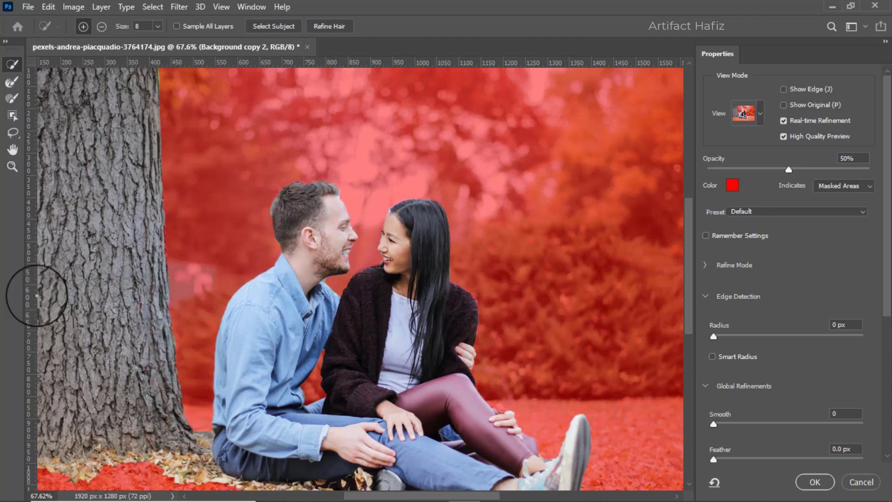
# - Refine the trunk's edge with the Refine Edge Brush, and the outline of the man's hair and face at brush size 15
pyautogui.click(13, 81)
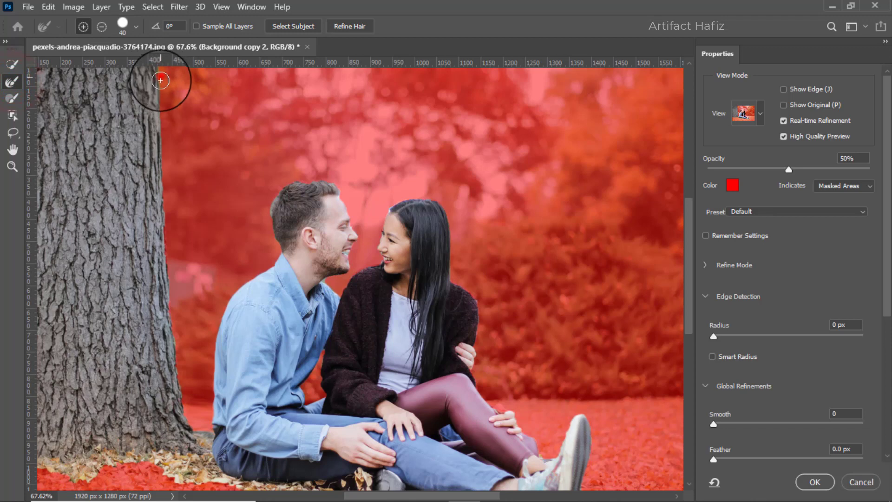
pyautogui.moveTo(161, 77); pyautogui.dragTo(161, 191)
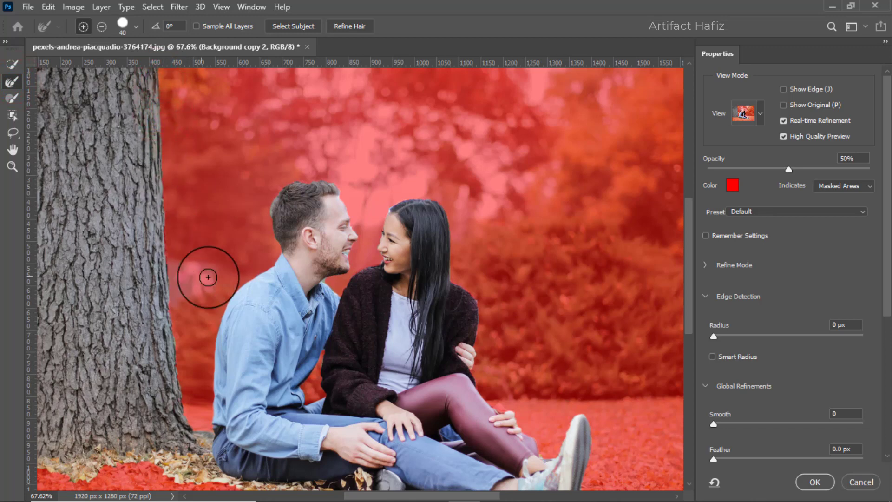
pyautogui.scroll(3, 267, 233)
pyautogui.scroll(2, 268, 234)
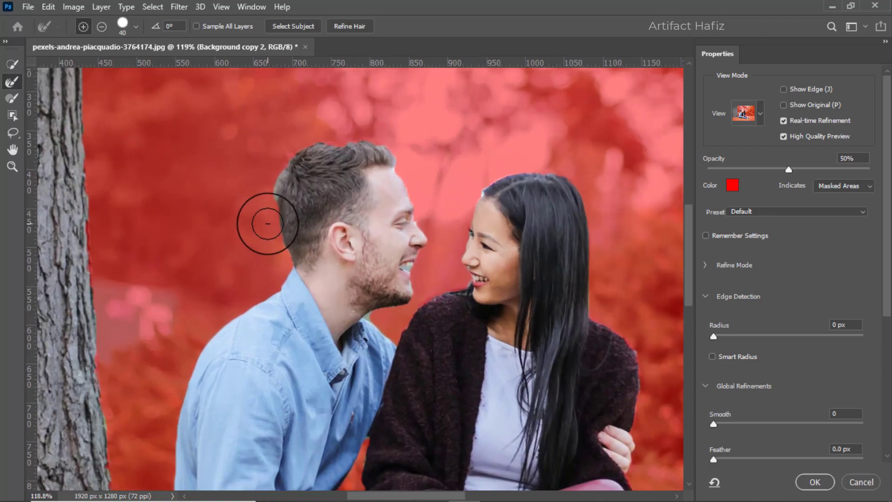
pyautogui.press('[')
pyautogui.press('[')
pyautogui.press('[')
pyautogui.press('[')
pyautogui.press('[')
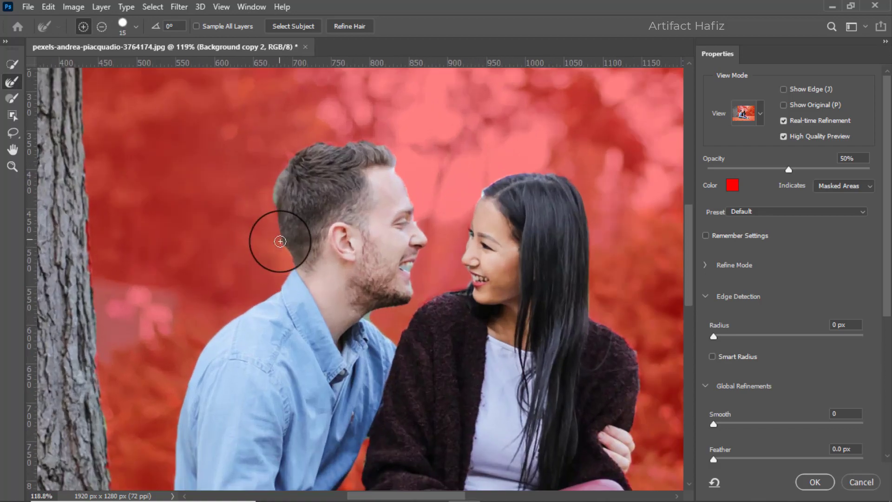
pyautogui.moveTo(290, 260)
pyautogui.mouseDown()
pyautogui.moveTo(272, 193)
pyautogui.moveTo(295, 150)
pyautogui.moveTo(371, 137)
pyautogui.moveTo(396, 157)
pyautogui.moveTo(410, 186)
pyautogui.mouseUp()
pyautogui.moveTo(429, 264)
pyautogui.mouseDown()
pyautogui.moveTo(419, 230)
pyautogui.moveTo(403, 242)
pyautogui.mouseUp()
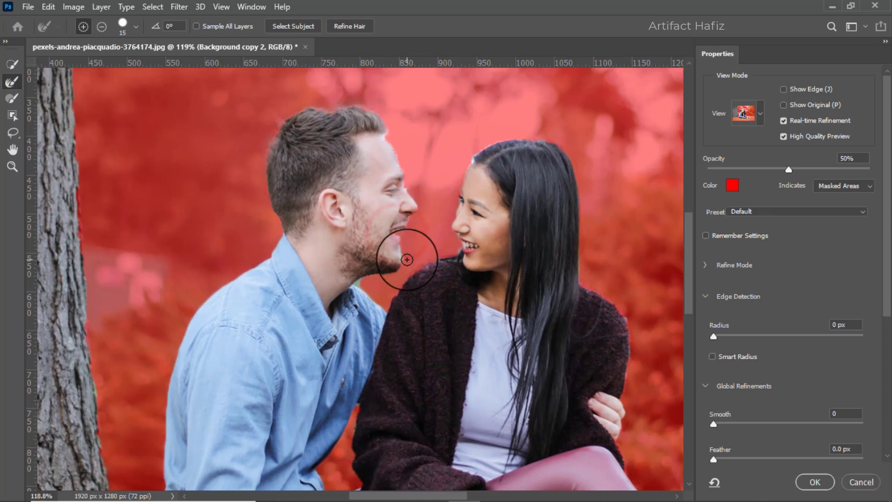
# - Refine the edge of the man's chin, forehead and nose with the Refine Edge Brush, and add his nose back with Quick Selection
pyautogui.moveTo(359, 285)
pyautogui.mouseDown()
pyautogui.moveTo(374, 266)
pyautogui.moveTo(396, 271)
pyautogui.mouseUp()
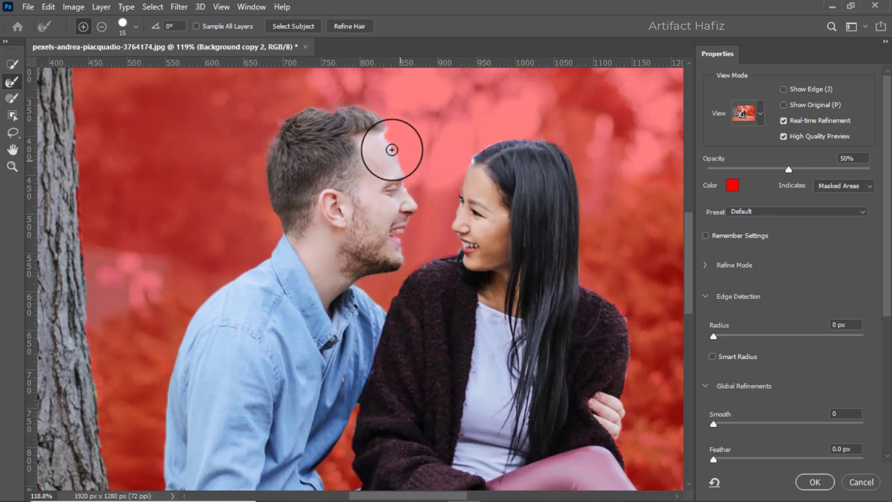
pyautogui.moveTo(384, 125); pyautogui.dragTo(392, 139)
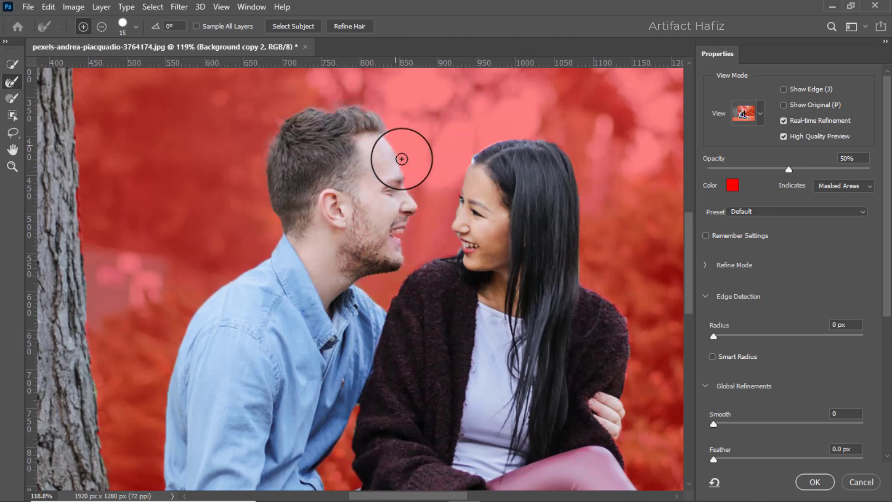
pyautogui.click(408, 183)
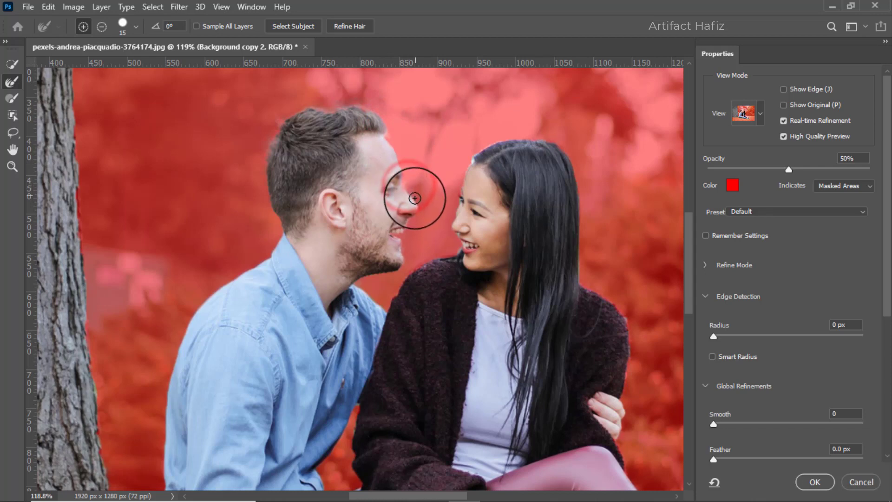
pyautogui.scroll(3, 415, 192)
pyautogui.click(12, 64)
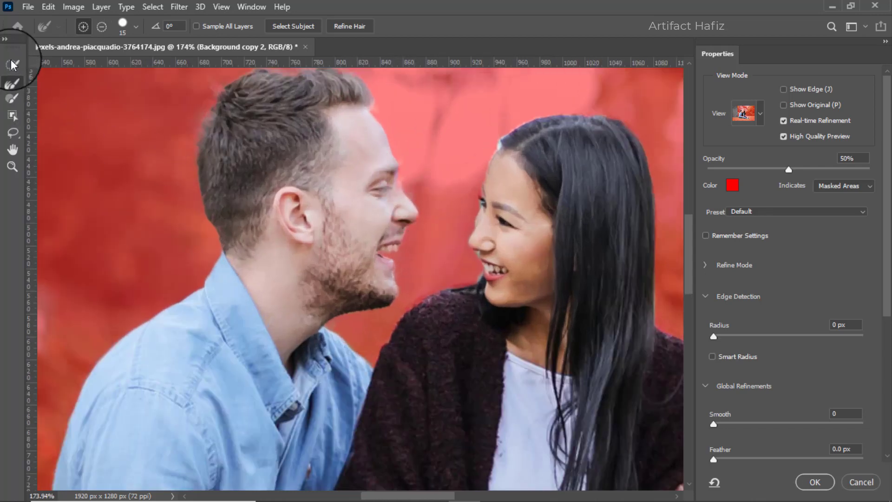
pyautogui.click(394, 188)
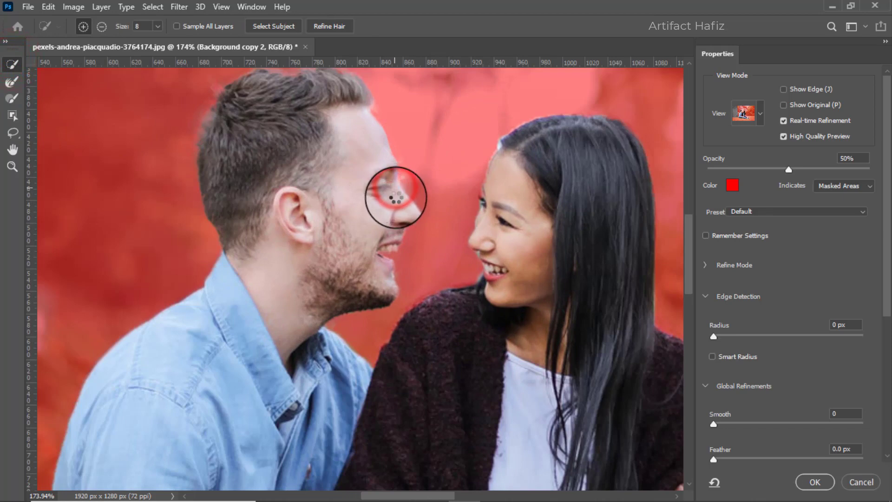
# - Refine the edge along the woman's shoulder and face profile up to her hairline with the Refine Edge Brush
pyautogui.click(12, 83)
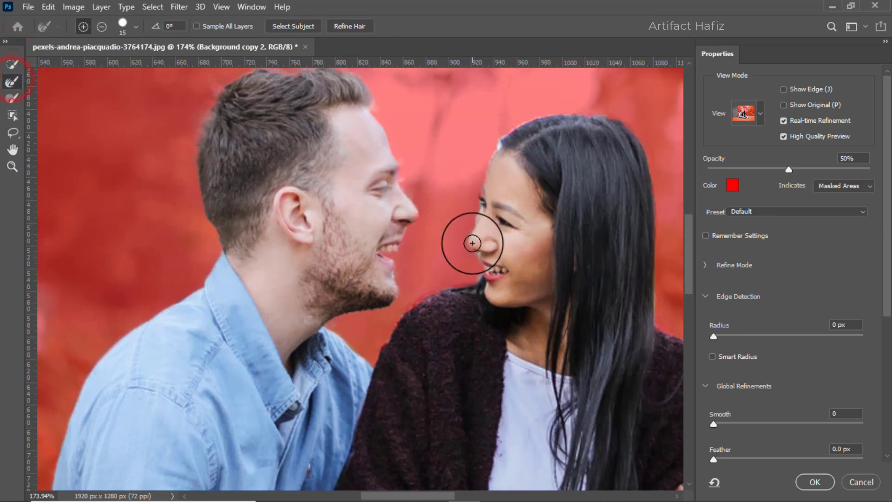
pyautogui.moveTo(475, 284)
pyautogui.mouseDown()
pyautogui.moveTo(457, 249)
pyautogui.moveTo(399, 263)
pyautogui.moveTo(362, 304)
pyautogui.mouseUp()
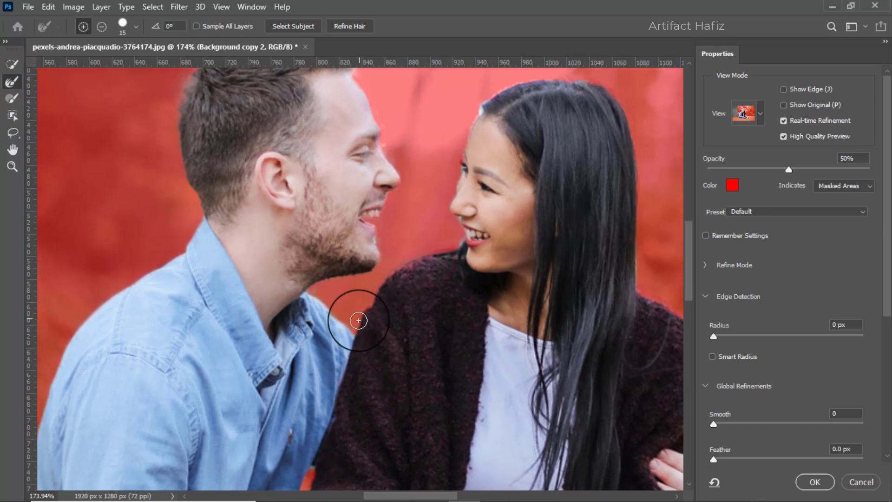
pyautogui.moveTo(437, 251)
pyautogui.mouseDown()
pyautogui.moveTo(456, 233)
pyautogui.moveTo(446, 194)
pyautogui.moveTo(478, 106)
pyautogui.mouseUp()
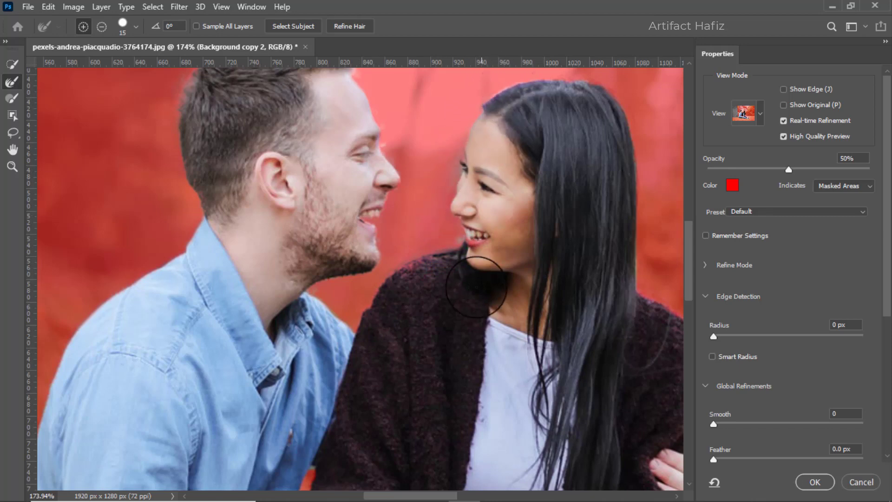
# - Refine the edges of the gap between the man's shirt and the woman's sleeve with the Refine Edge Brush
pyautogui.moveTo(473, 287); pyautogui.dragTo(492, 149)
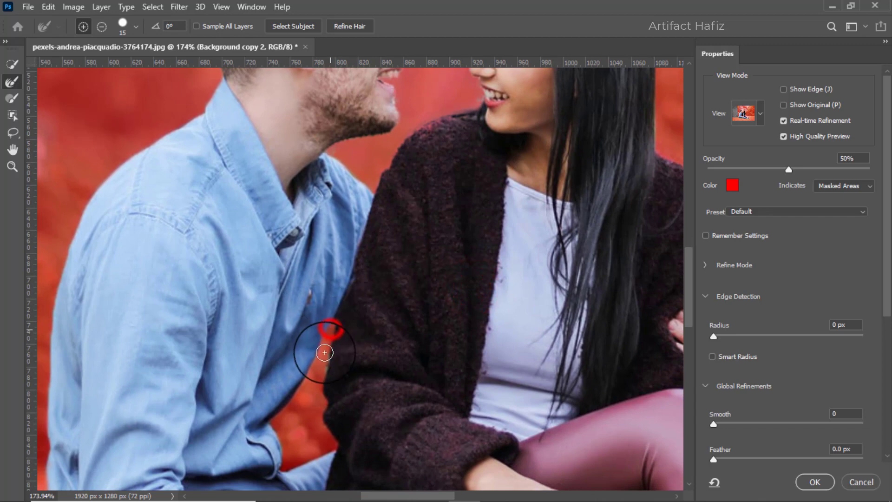
pyautogui.moveTo(325, 353)
pyautogui.mouseDown()
pyautogui.moveTo(315, 406)
pyautogui.moveTo(317, 441)
pyautogui.mouseUp()
pyautogui.moveTo(328, 414); pyautogui.dragTo(329, 382)
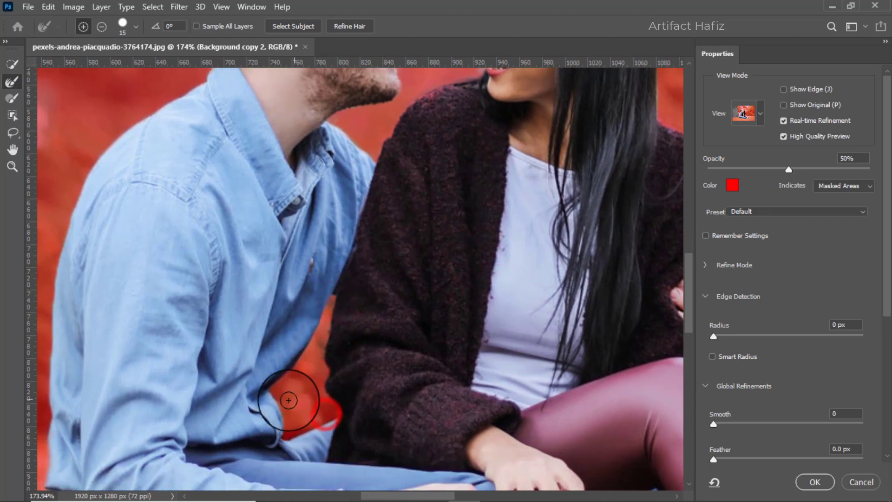
# - Refine the outline of the woman's hair from the crown down to the outer sleeve of her cardigan
pyautogui.moveTo(389, 343); pyautogui.dragTo(299, 481)
pyautogui.moveTo(425, 272); pyautogui.dragTo(418, 280)
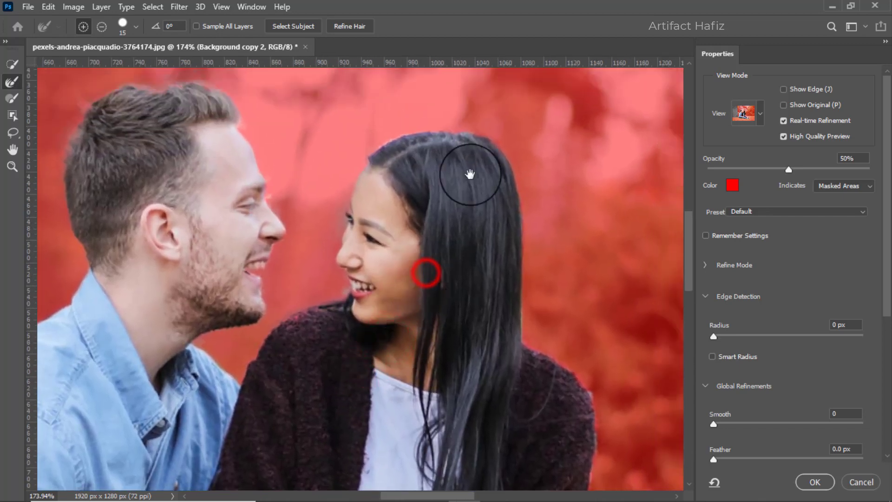
pyautogui.moveTo(442, 126)
pyautogui.mouseDown()
pyautogui.moveTo(481, 129)
pyautogui.moveTo(507, 150)
pyautogui.moveTo(525, 223)
pyautogui.mouseUp()
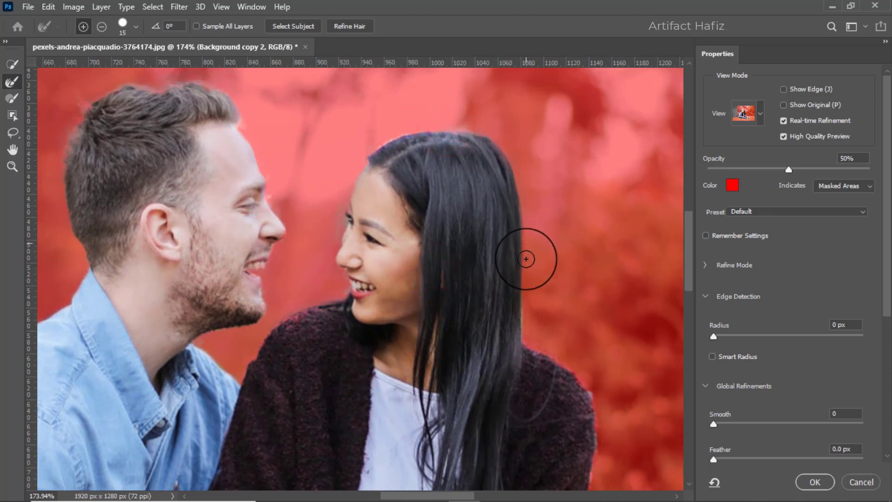
pyautogui.moveTo(527, 299)
pyautogui.mouseDown()
pyautogui.moveTo(529, 349)
pyautogui.moveTo(543, 346)
pyautogui.moveTo(576, 377)
pyautogui.moveTo(601, 422)
pyautogui.mouseUp()
# - Refine the edges of the hand on the woman's shin, her ankle and the upper side of the raised shoe
pyautogui.moveTo(592, 384)
pyautogui.mouseDown()
pyautogui.moveTo(567, 319)
pyautogui.moveTo(466, 171)
pyautogui.moveTo(458, 280)
pyautogui.mouseUp()
pyautogui.moveTo(502, 344)
pyautogui.mouseDown()
pyautogui.moveTo(446, 265)
pyautogui.moveTo(377, 241)
pyautogui.mouseUp()
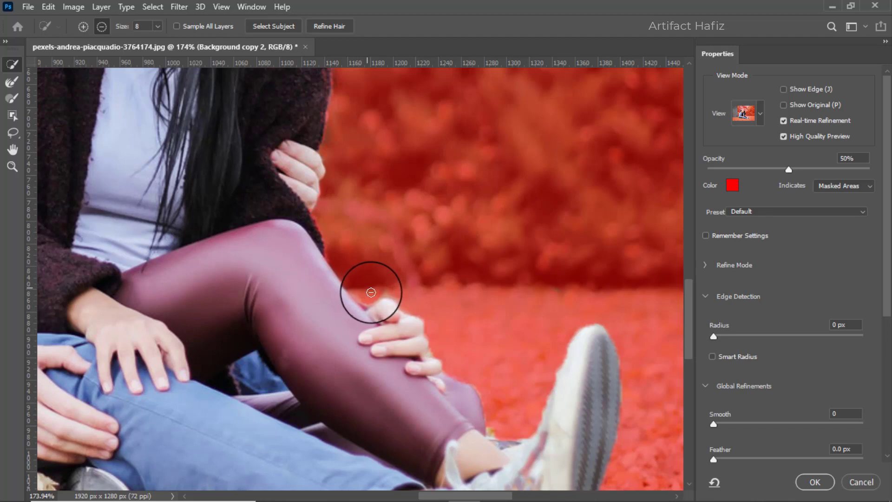
pyautogui.click(12, 82)
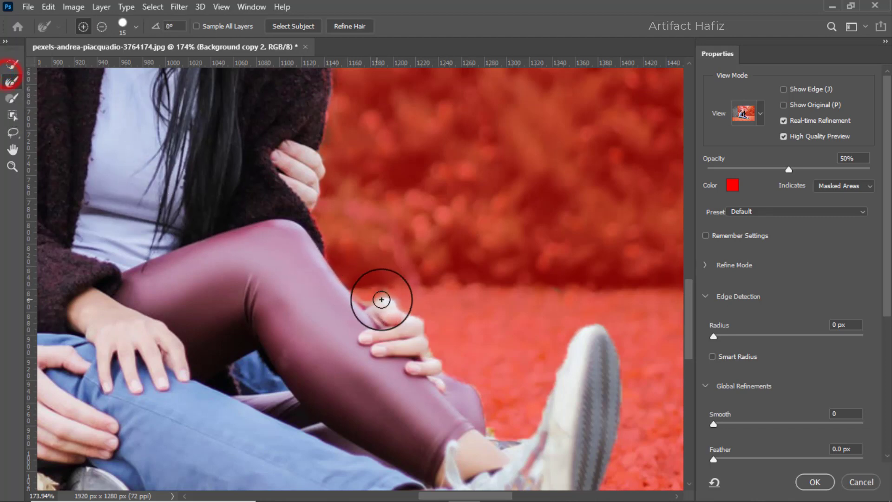
pyautogui.moveTo(381, 299)
pyautogui.mouseDown()
pyautogui.moveTo(430, 327)
pyautogui.moveTo(433, 348)
pyautogui.mouseUp()
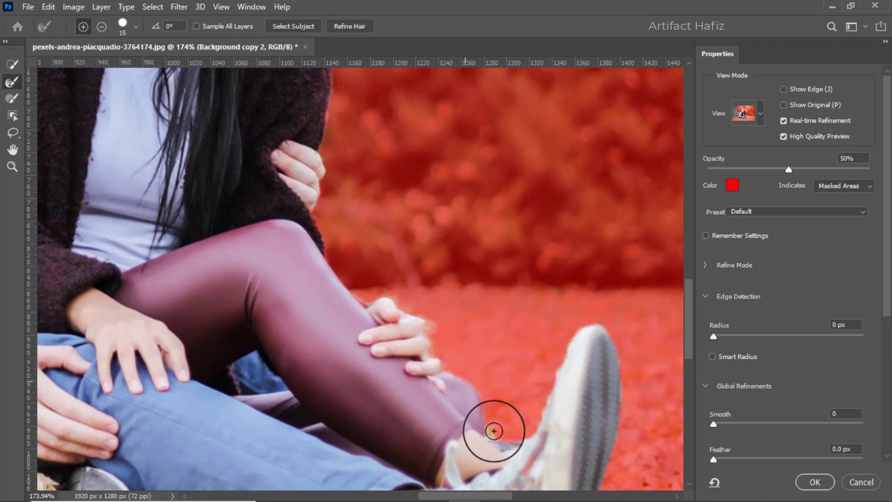
pyautogui.moveTo(519, 437); pyautogui.dragTo(554, 361)
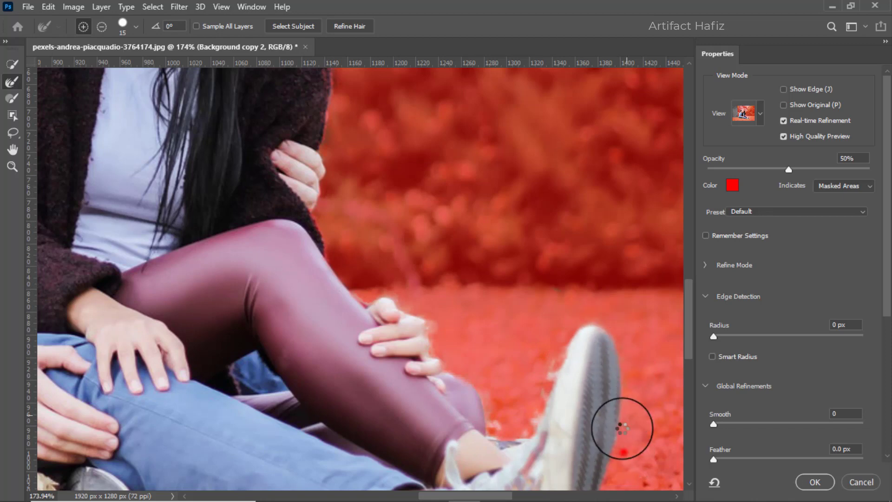
# - Enlarge the Refine Edge Brush to 30 and refine the shoe sole and the leaves around the feet
pyautogui.moveTo(622, 428); pyautogui.dragTo(597, 263)
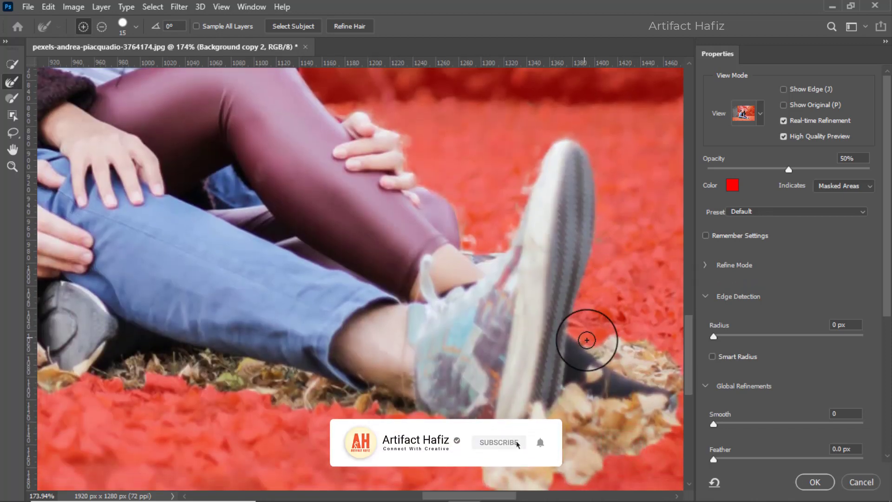
pyautogui.press(']')
pyautogui.press(']')
pyautogui.press(']')
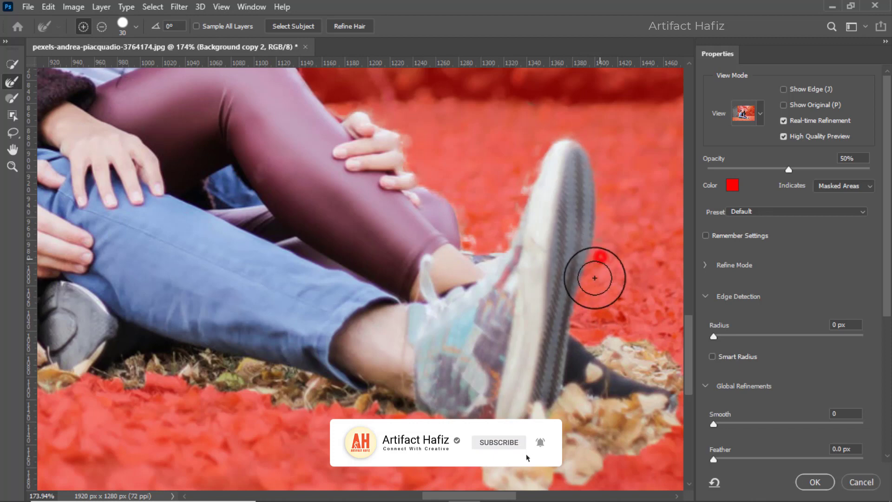
pyautogui.moveTo(594, 278)
pyautogui.mouseDown()
pyautogui.moveTo(592, 334)
pyautogui.moveTo(640, 341)
pyautogui.moveTo(651, 358)
pyautogui.moveTo(503, 276)
pyautogui.moveTo(515, 271)
pyautogui.moveTo(551, 293)
pyautogui.moveTo(558, 319)
pyautogui.moveTo(536, 338)
pyautogui.moveTo(544, 318)
pyautogui.moveTo(533, 344)
pyautogui.moveTo(416, 414)
pyautogui.moveTo(372, 418)
pyautogui.moveTo(416, 399)
pyautogui.moveTo(401, 411)
pyautogui.moveTo(358, 416)
pyautogui.moveTo(309, 380)
pyautogui.moveTo(316, 357)
pyautogui.moveTo(293, 347)
pyautogui.mouseUp()
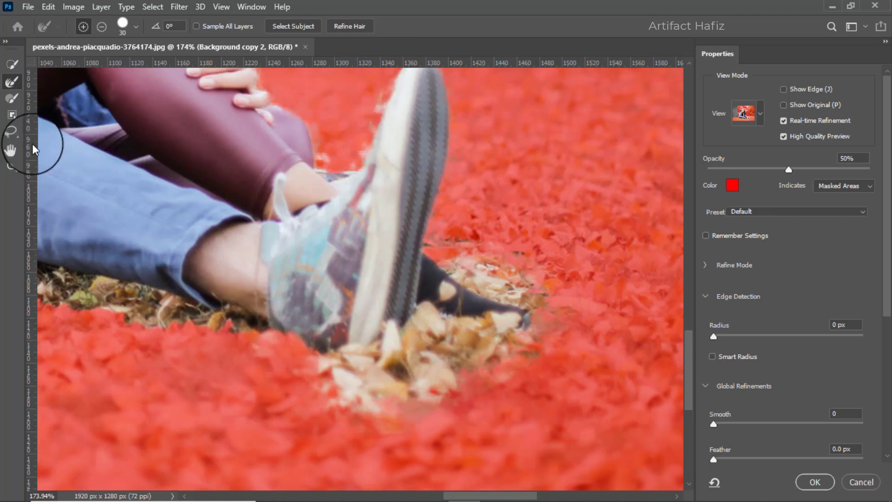
# - Add the leaves beneath the shoe and ankle to the selection with the Quick Selection tool
pyautogui.click(13, 64)
pyautogui.moveTo(284, 344); pyautogui.dragTo(337, 376)
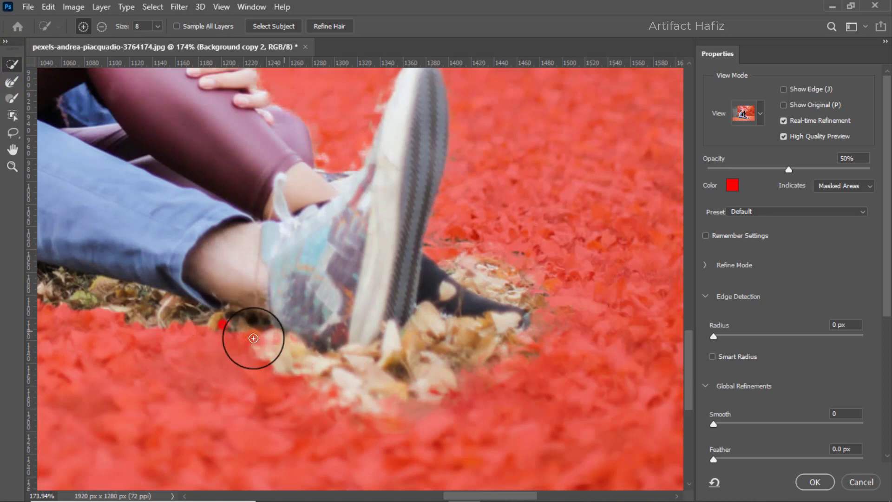
pyautogui.moveTo(223, 324); pyautogui.dragTo(271, 344)
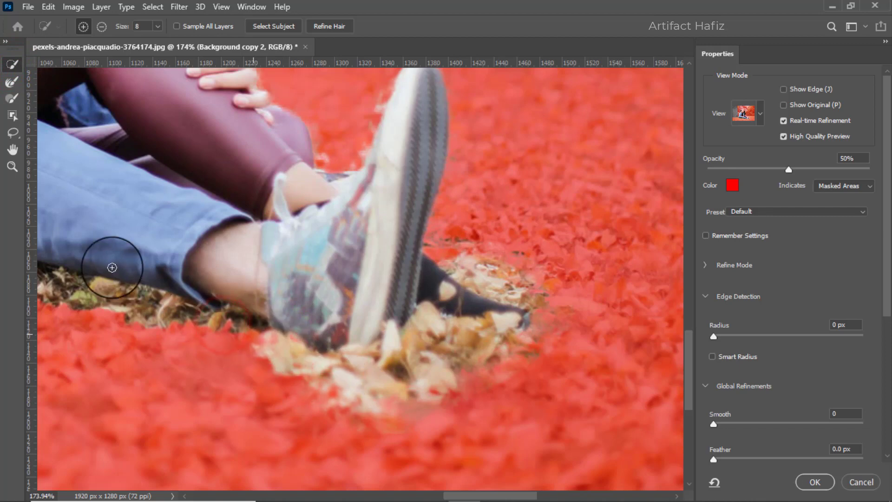
# - Refine the leafy ground edge below the legs and across the trunk's base with the Refine Edge Brush at size 30
pyautogui.click(10, 90)
pyautogui.moveTo(253, 362)
pyautogui.mouseDown()
pyautogui.moveTo(114, 319)
pyautogui.moveTo(59, 314)
pyautogui.moveTo(554, 395)
pyautogui.moveTo(488, 376)
pyautogui.moveTo(411, 374)
pyautogui.moveTo(383, 384)
pyautogui.moveTo(309, 379)
pyautogui.moveTo(253, 398)
pyautogui.moveTo(205, 396)
pyautogui.moveTo(166, 381)
pyautogui.moveTo(119, 386)
pyautogui.moveTo(77, 338)
pyautogui.moveTo(57, 338)
pyautogui.mouseUp()
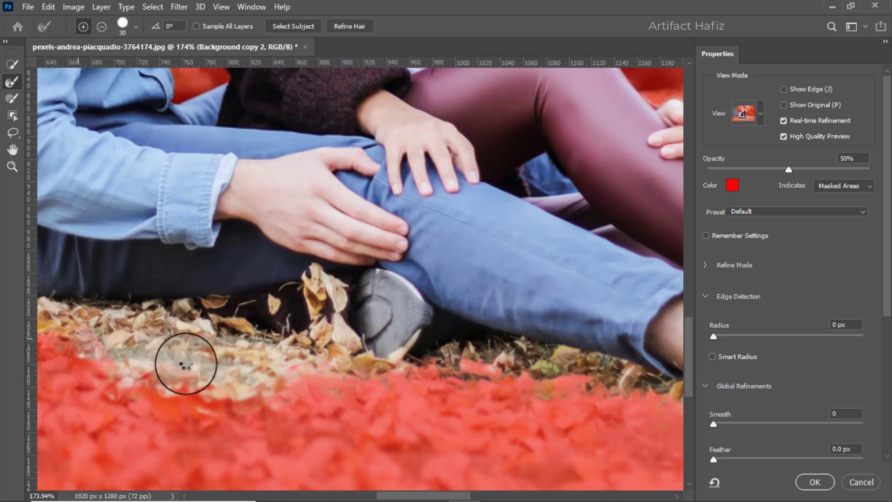
pyautogui.moveTo(157, 356)
pyautogui.mouseDown()
pyautogui.moveTo(230, 366)
pyautogui.moveTo(580, 370)
pyautogui.mouseUp()
pyautogui.moveTo(494, 364)
pyautogui.mouseDown()
pyautogui.moveTo(297, 324)
pyautogui.moveTo(223, 283)
pyautogui.moveTo(181, 275)
pyautogui.moveTo(104, 284)
pyautogui.moveTo(59, 314)
pyautogui.moveTo(99, 329)
pyautogui.moveTo(546, 367)
pyautogui.moveTo(446, 361)
pyautogui.moveTo(414, 342)
pyautogui.moveTo(312, 342)
pyautogui.moveTo(285, 330)
pyautogui.moveTo(212, 338)
pyautogui.mouseUp()
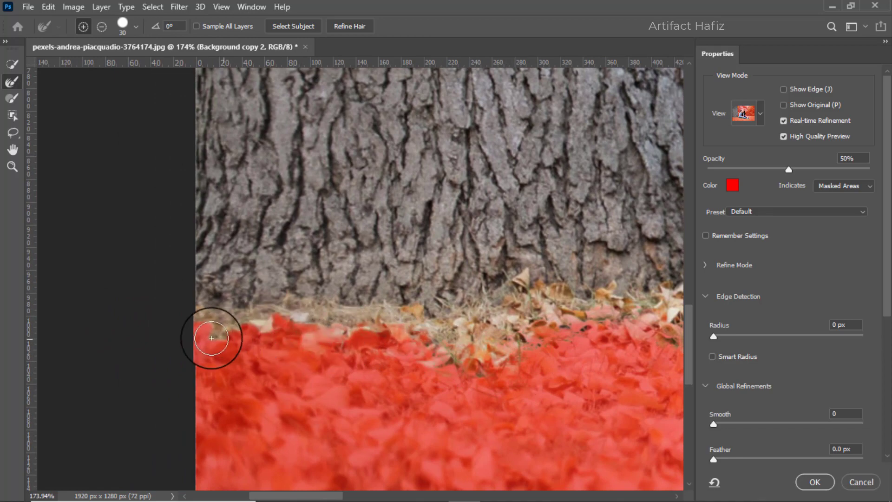
# - Accept the refined selection and add it as a layer mask on Background copy 2
pyautogui.scroll(-10, 502, 350)
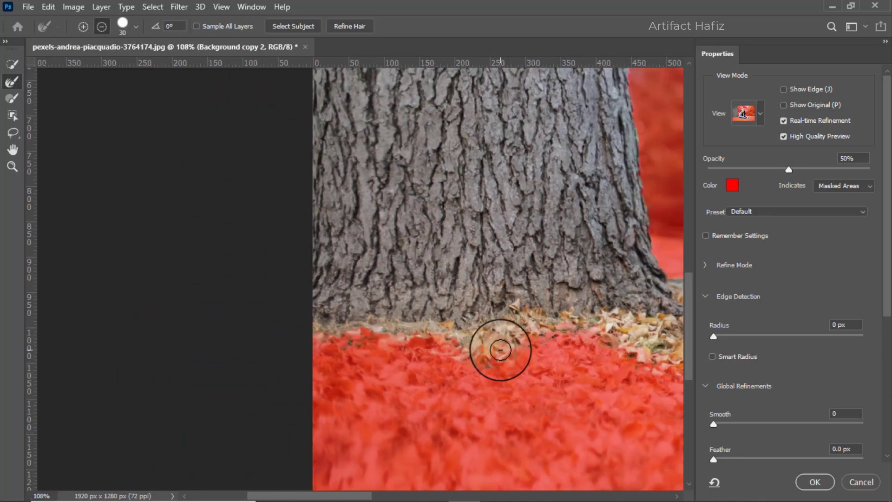
pyautogui.scroll(2, 432, 370)
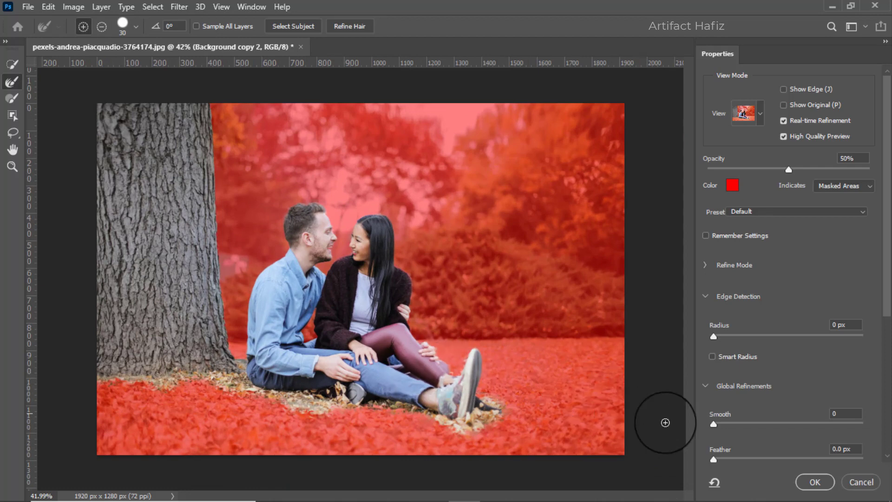
pyautogui.click(815, 482)
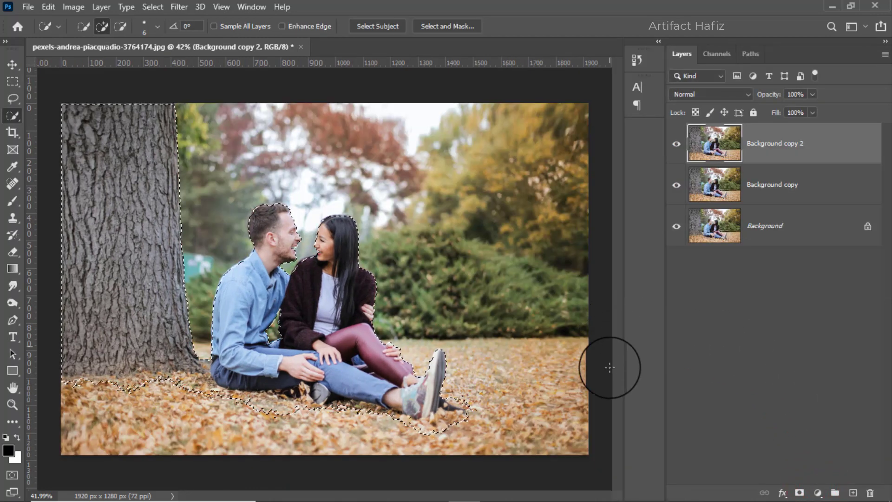
pyautogui.click(799, 493)
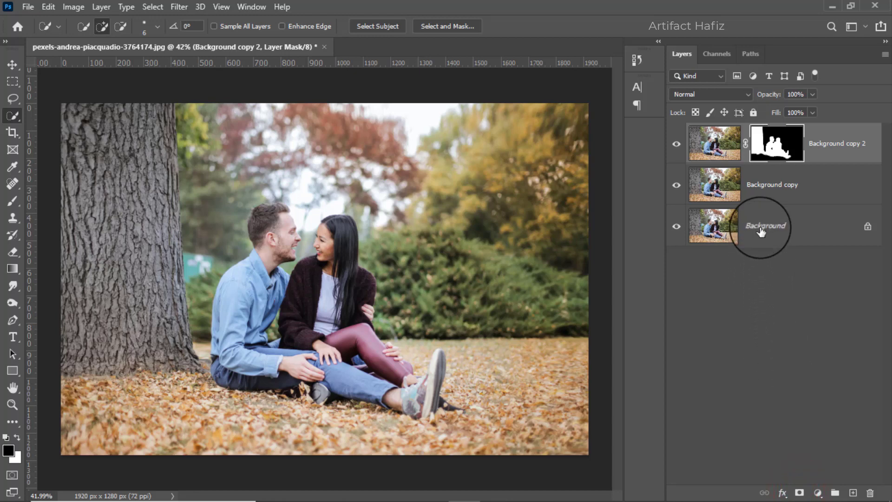
# - Load the layer mask of Background copy 2 as a selection and hide that layer
pyautogui.rightClick(770, 142)
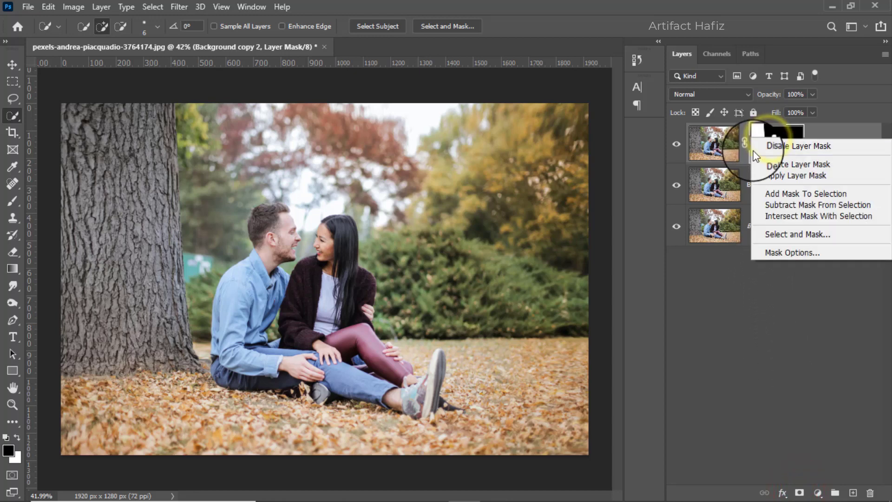
pyautogui.click(781, 217)
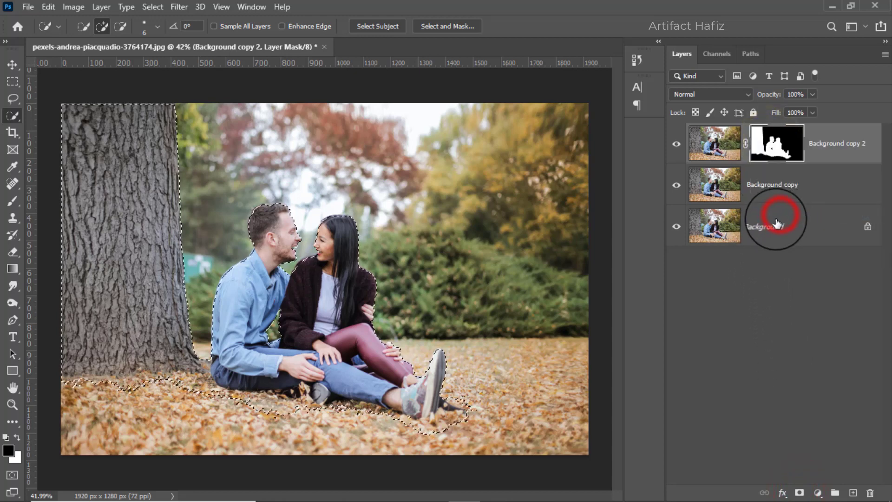
pyautogui.click(674, 147)
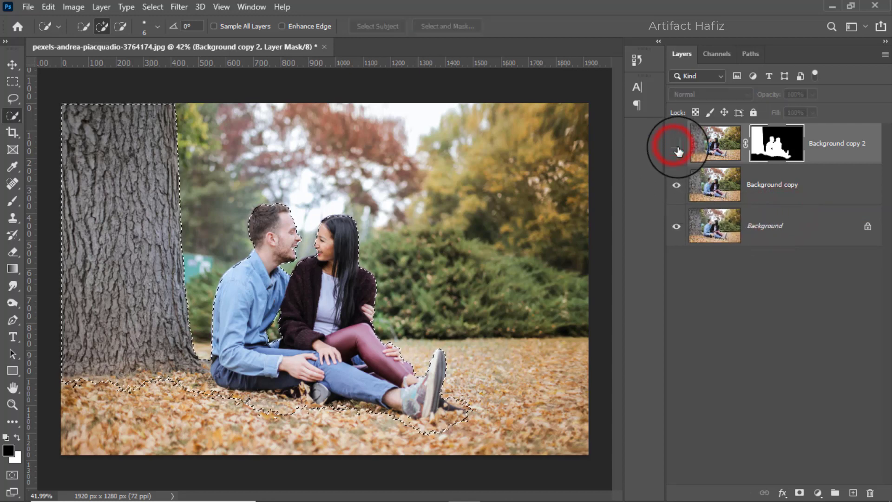
# - Expand the selection by 15 pixels with the Background copy layer active
pyautogui.click(830, 186)
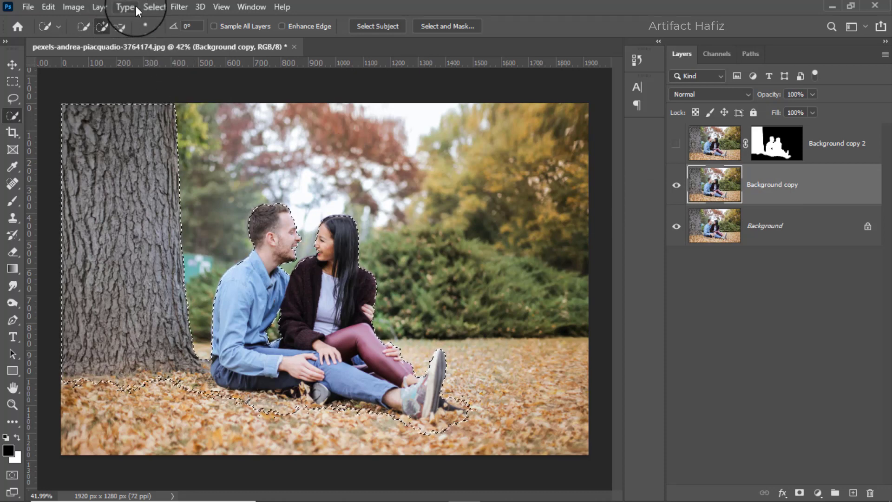
pyautogui.click(151, 7)
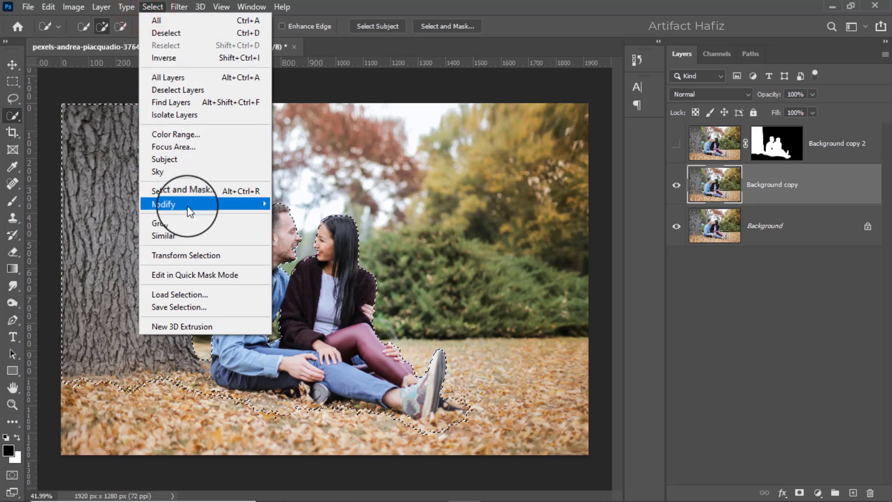
pyautogui.moveTo(231, 207)
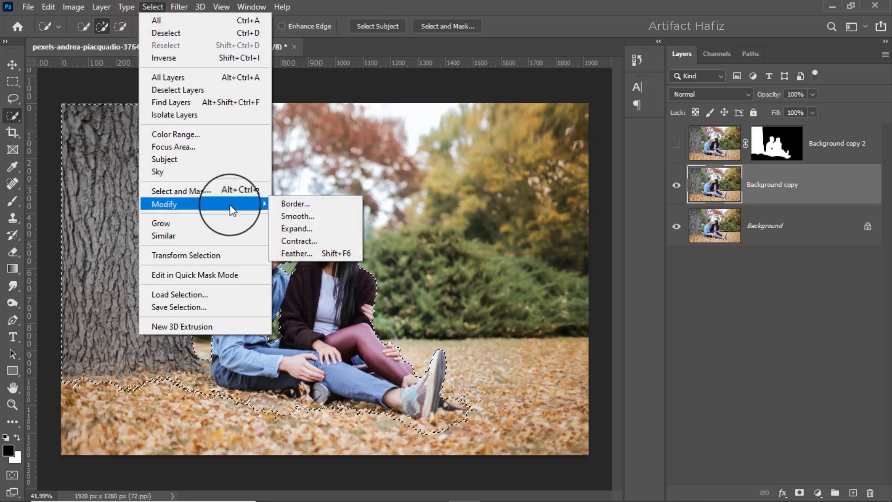
pyautogui.click(292, 229)
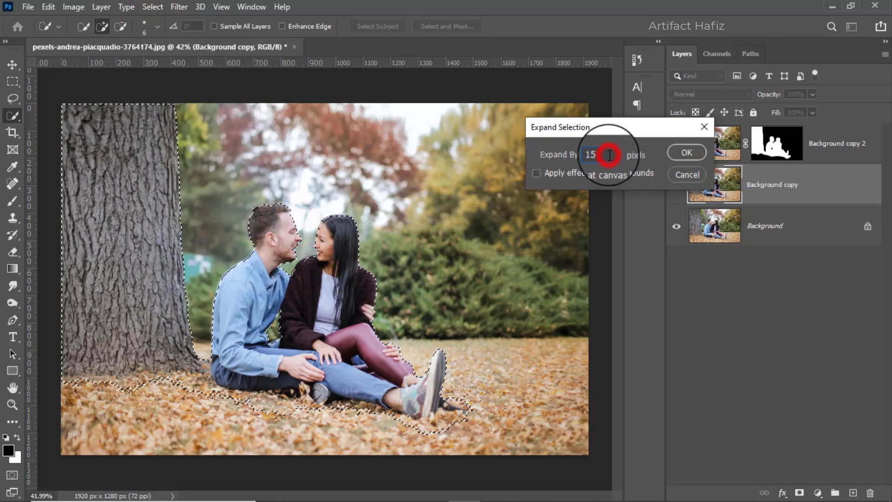
pyautogui.click(684, 152)
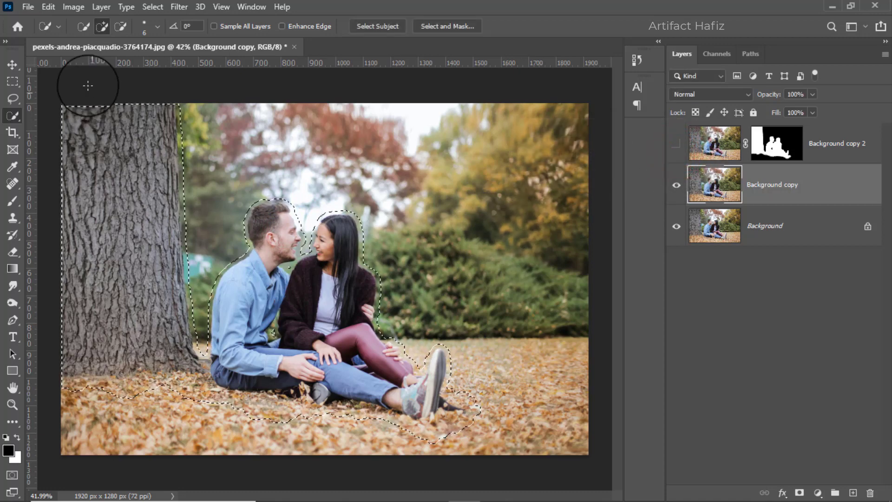
# - Fill the expanded selection on Background copy using Content-Aware contents with Normal mode at 100% opacity, and deselect it
pyautogui.click(48, 7)
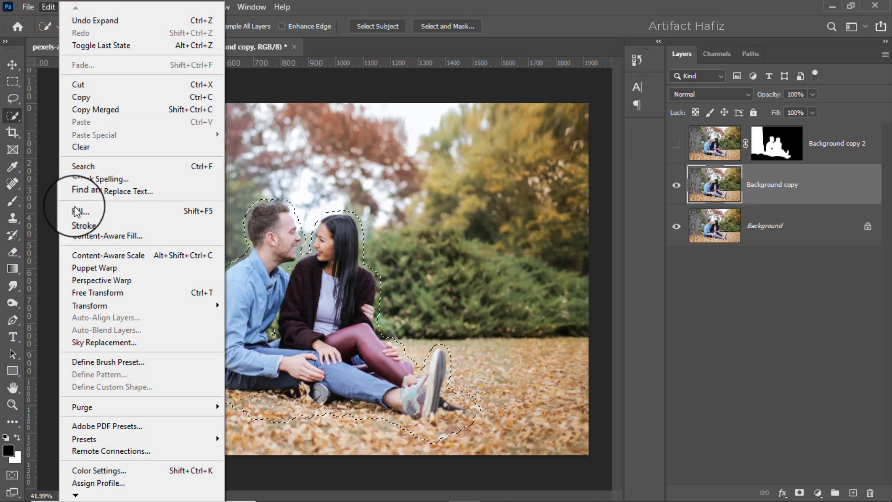
pyautogui.click(161, 210)
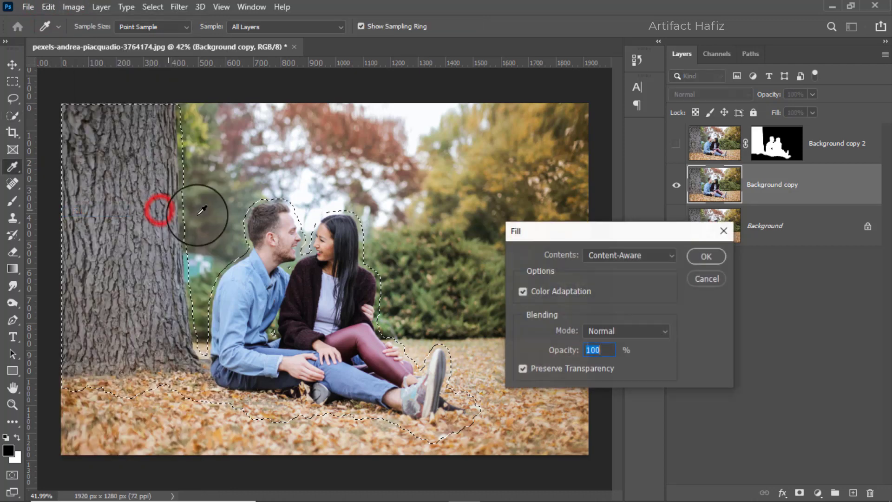
pyautogui.click(618, 254)
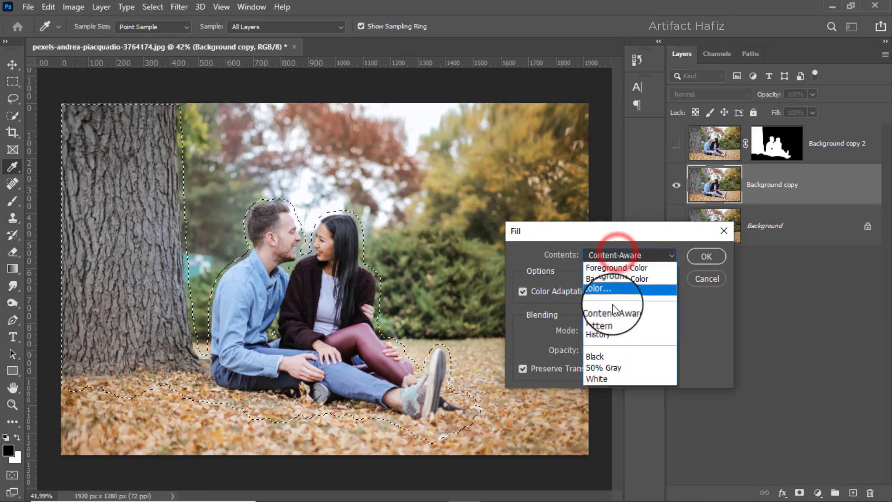
pyautogui.click(612, 314)
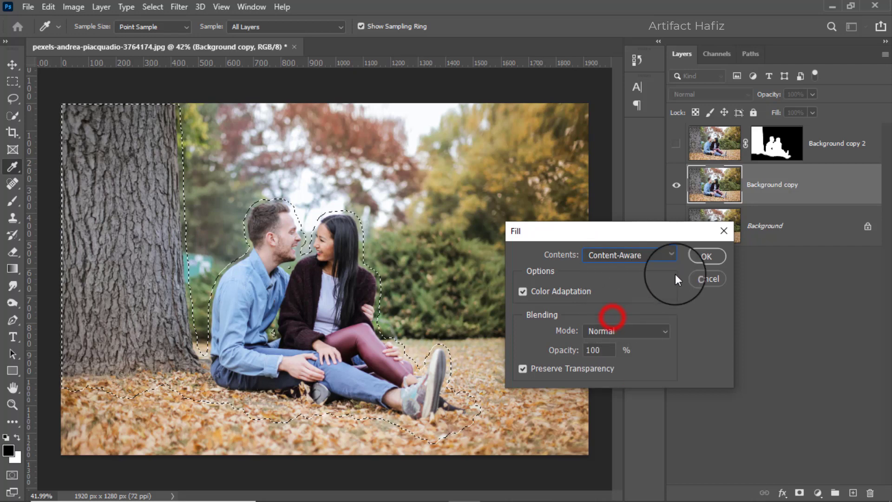
pyautogui.click(703, 257)
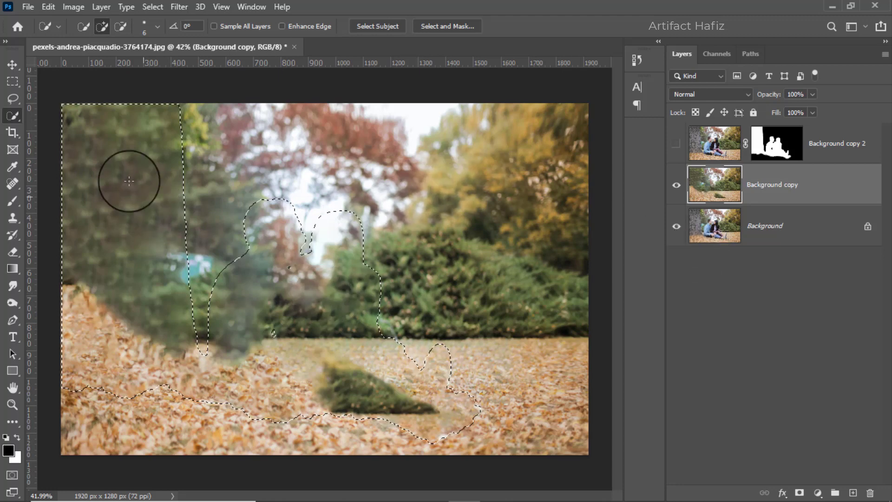
pyautogui.click(153, 6)
pyautogui.click(164, 33)
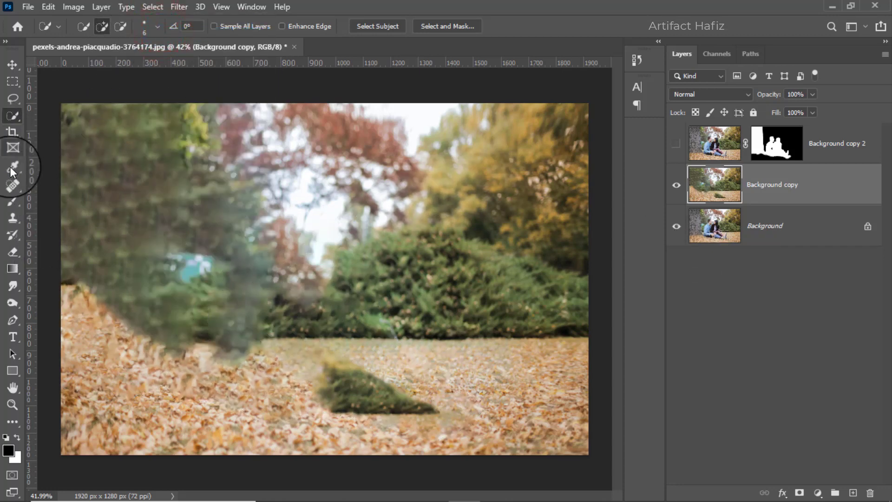
# - Clone leaves over the outer tip of the stray green patch and switch the Clone Stamp to a 250 px Soft Round Pressure Opacity brush
pyautogui.click(12, 218)
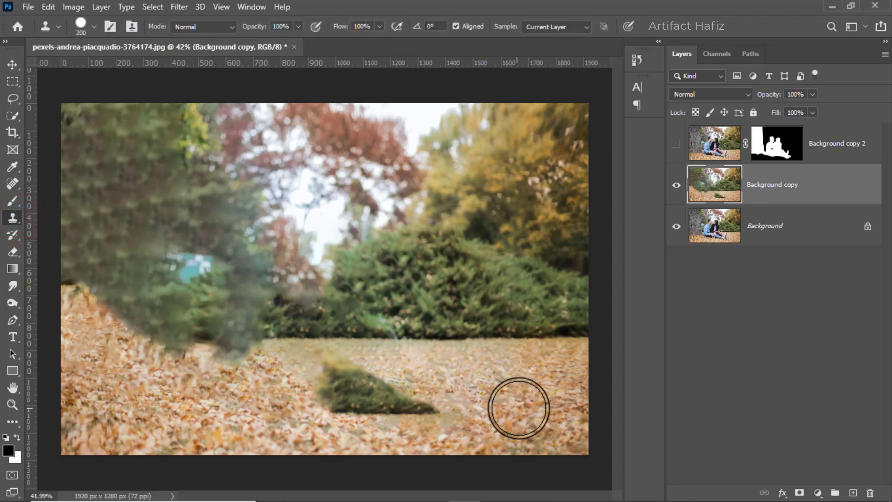
pyautogui.moveTo(522, 406); pyautogui.dragTo(406, 406)
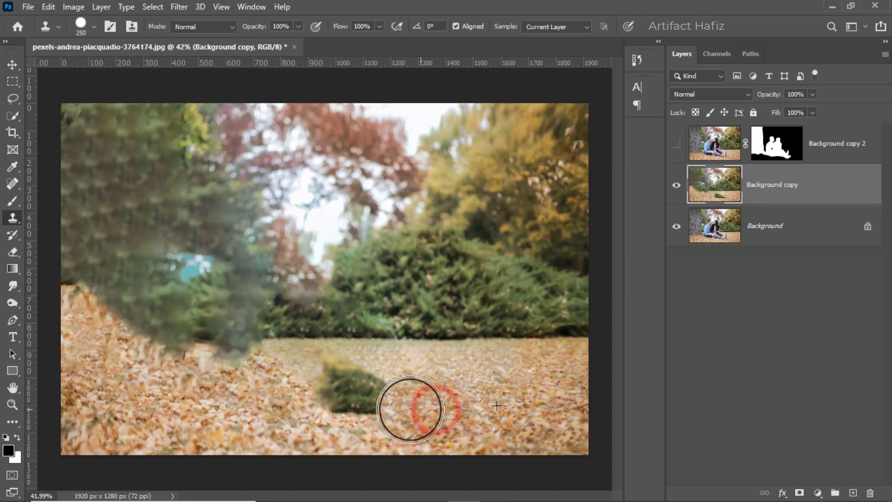
pyautogui.click(79, 26)
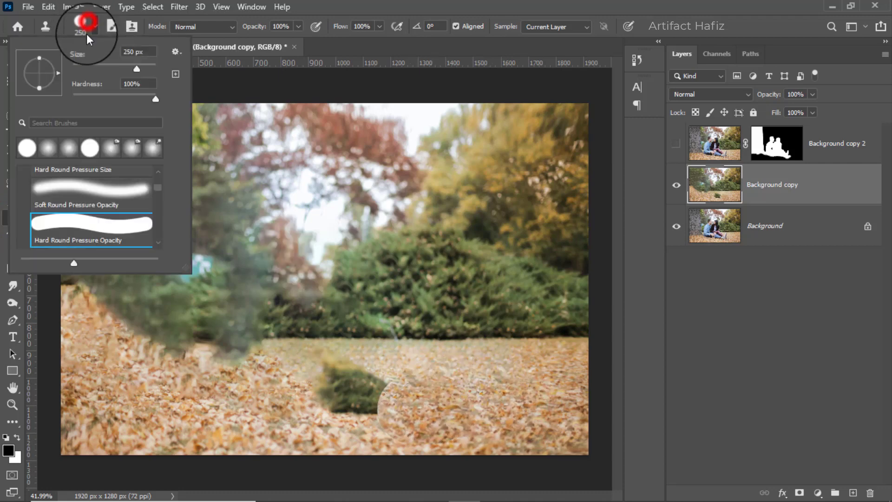
pyautogui.click(43, 181)
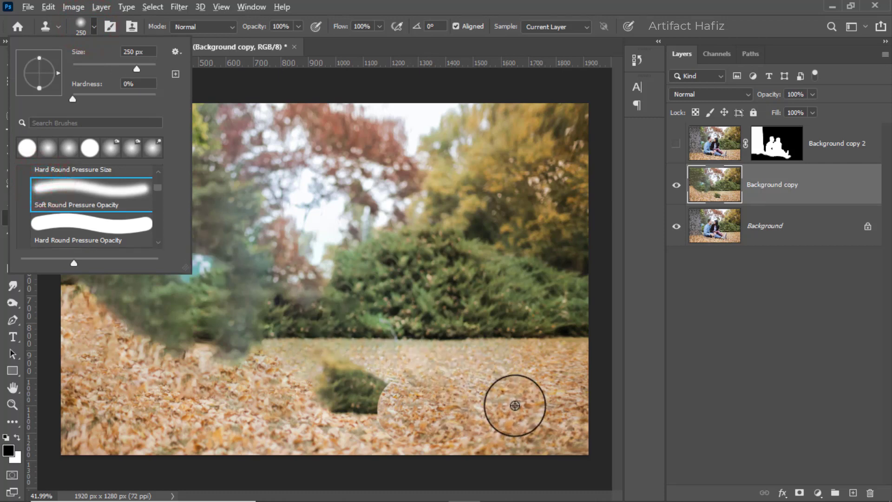
# - Clone fallen leaves from the surrounding ground over the rest of the green patch on Background copy with the soft Clone Stamp
pyautogui.moveTo(515, 405); pyautogui.dragTo(492, 408)
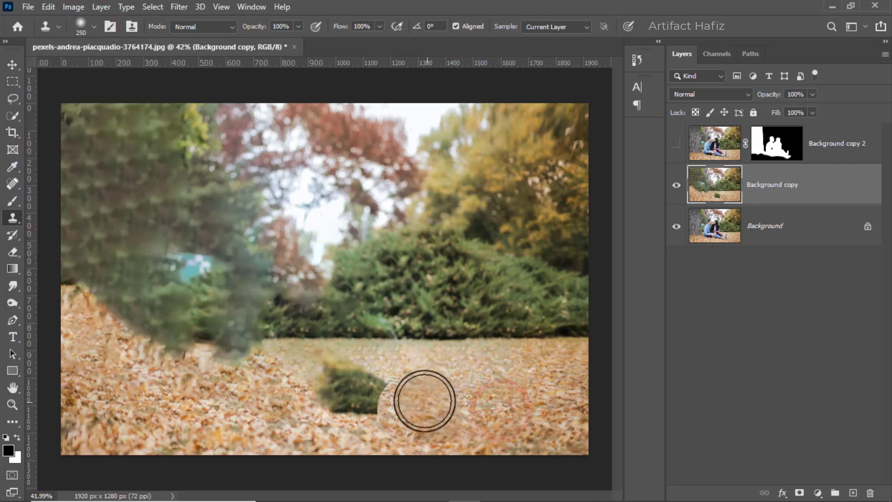
pyautogui.keyDown('alt'); pyautogui.click(456, 403); pyautogui.keyUp('alt')
pyautogui.click(406, 395)
pyautogui.click(384, 401)
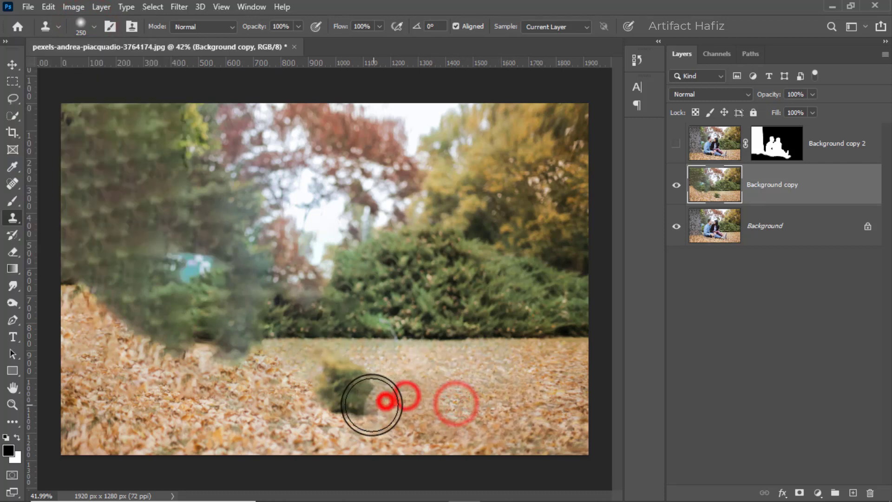
pyautogui.click(560, 396)
pyautogui.click(494, 398)
pyautogui.click(424, 400)
pyautogui.click(380, 398)
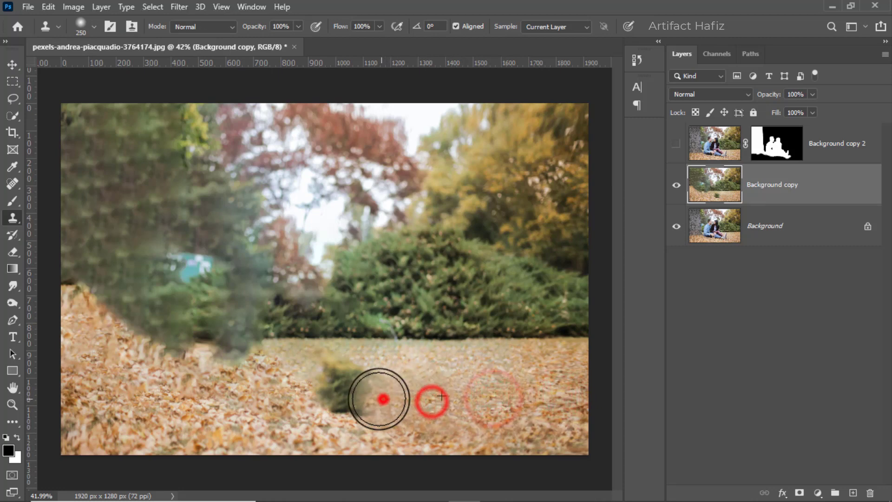
pyautogui.click(353, 395)
pyautogui.click(356, 408)
pyautogui.click(314, 405)
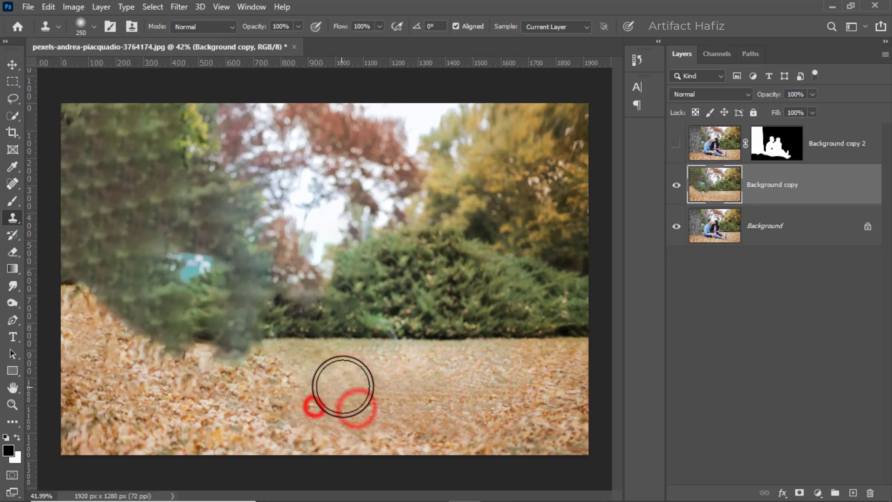
# - Blend the retouched leafy ground where the green patch was by cloning neighbouring leaf texture over the uneven areas
pyautogui.click(343, 386)
pyautogui.click(237, 414)
pyautogui.click(275, 404)
pyautogui.click(307, 400)
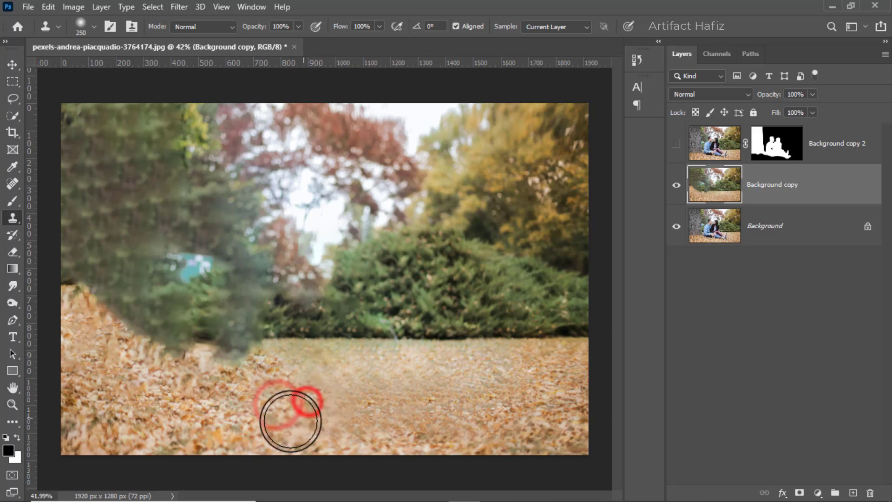
pyautogui.click(308, 413)
pyautogui.click(337, 410)
pyautogui.click(378, 417)
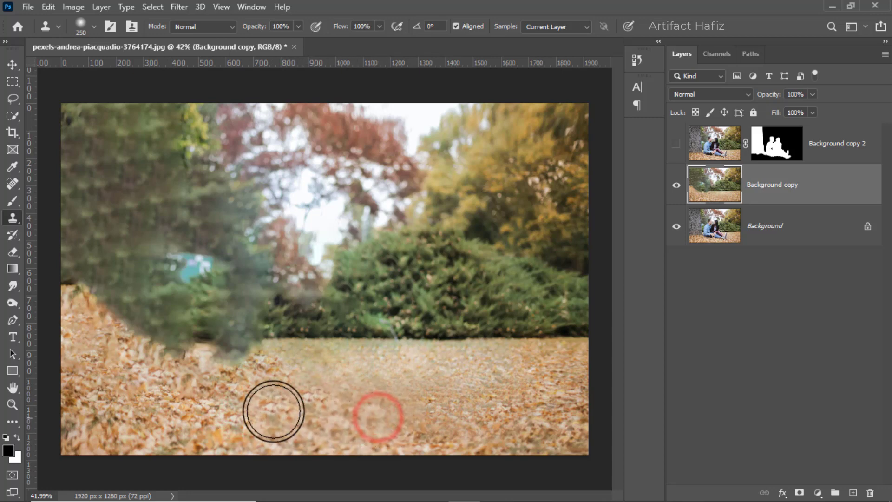
pyautogui.click(239, 409)
pyautogui.click(288, 420)
pyautogui.click(318, 422)
pyautogui.click(347, 425)
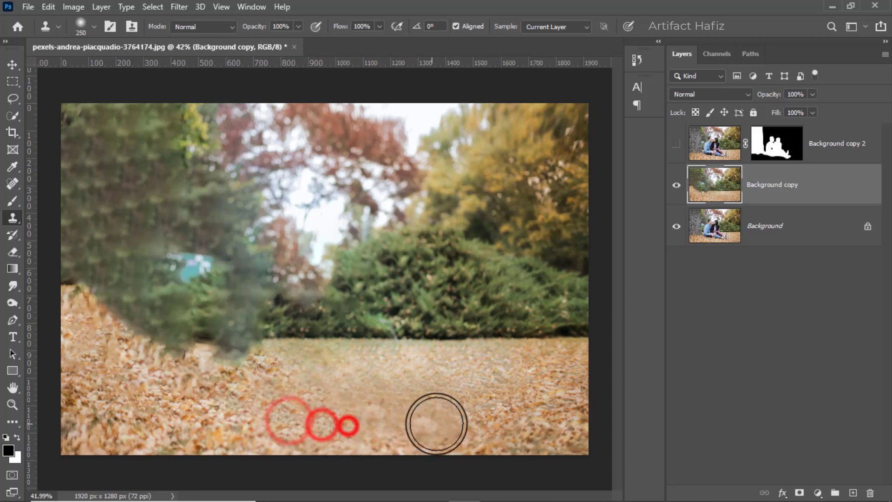
pyautogui.click(436, 423)
pyautogui.click(321, 243)
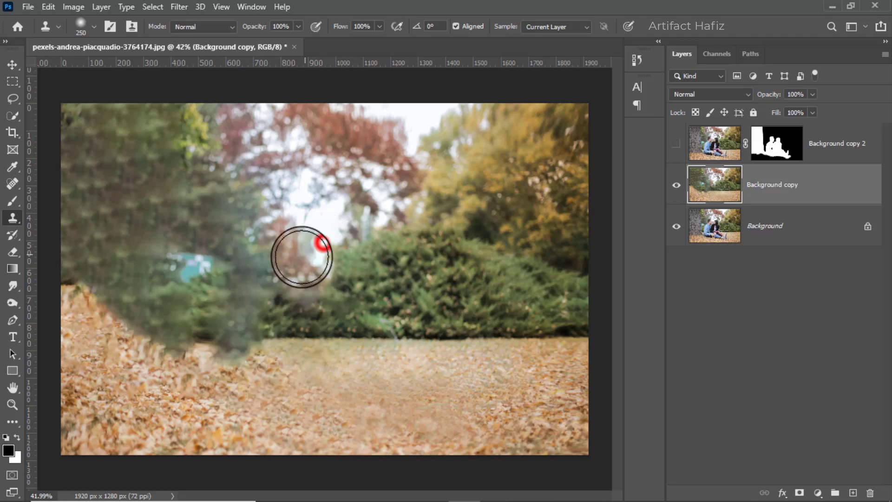
# - Show Background copy 2, compare the image with and without it, and make Background copy the active layer
pyautogui.click(676, 144)
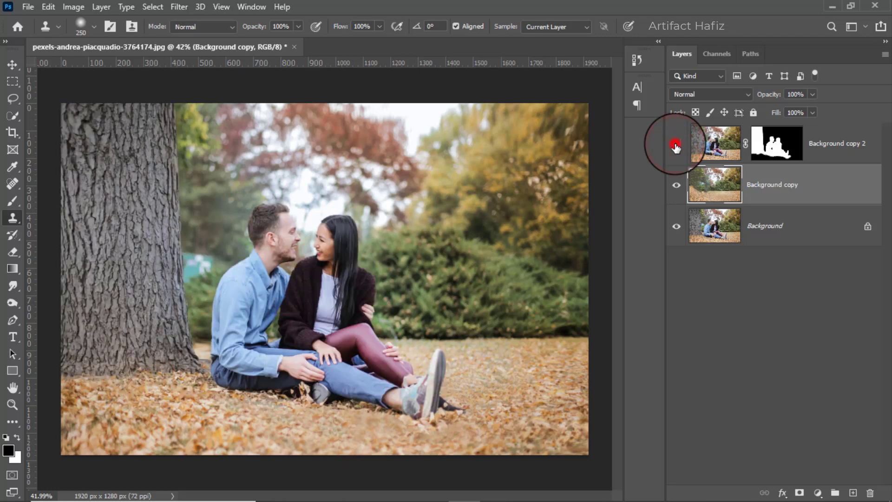
pyautogui.click(676, 145)
pyautogui.click(676, 145)
pyautogui.click(786, 183)
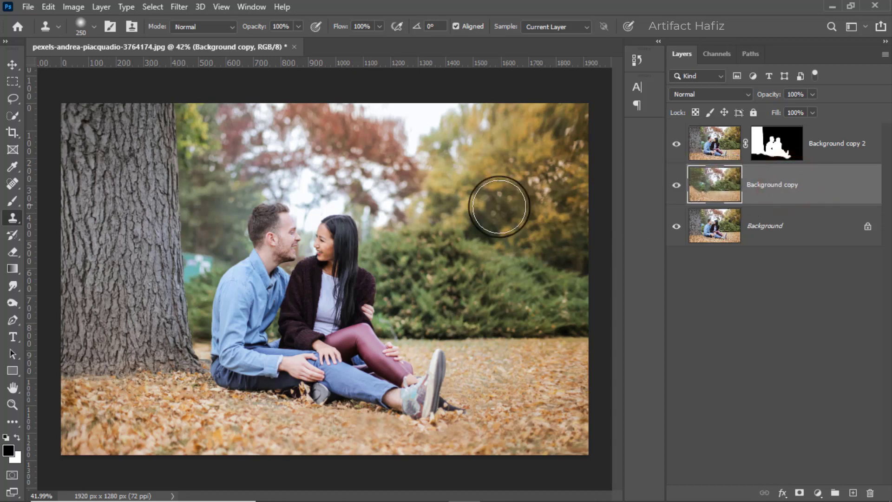
# - Convert the Background copy layer for Smart Filters
pyautogui.click(157, 6)
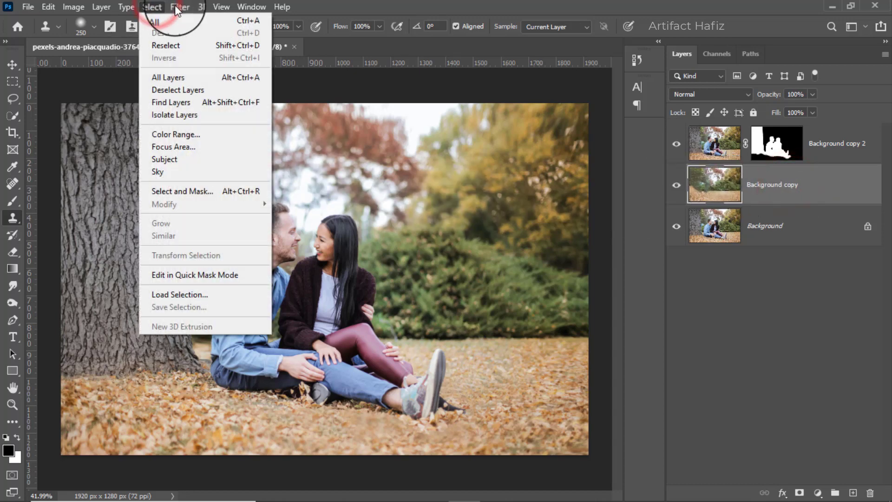
pyautogui.moveTo(178, 9)
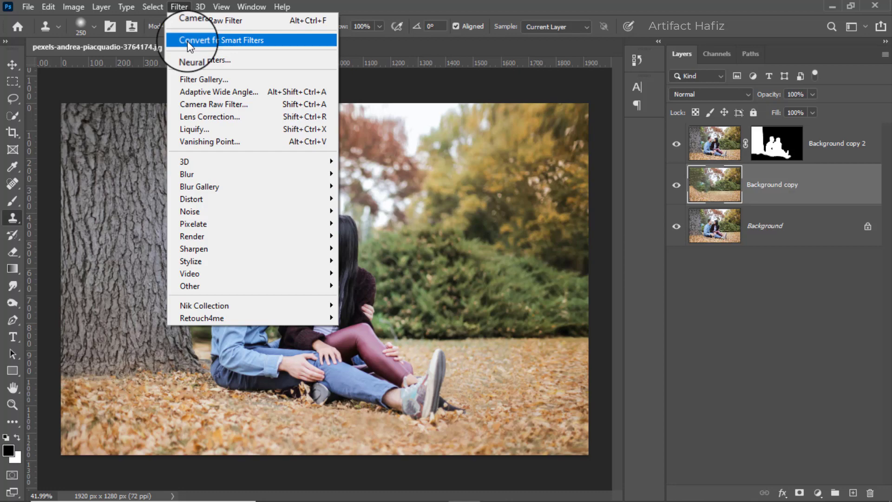
pyautogui.click(188, 41)
# - Start a Tilt-Shift blur on Background copy and set its blur to 85 px
pyautogui.click(176, 8)
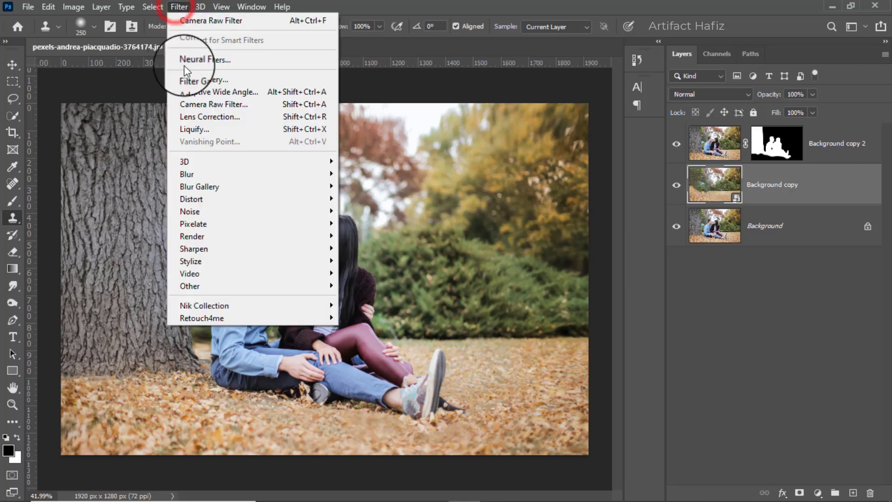
pyautogui.moveTo(261, 183)
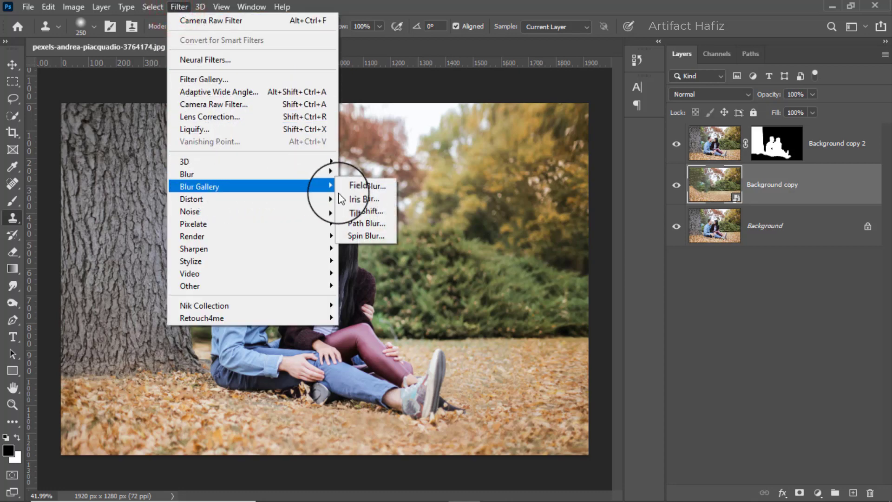
pyautogui.click(365, 211)
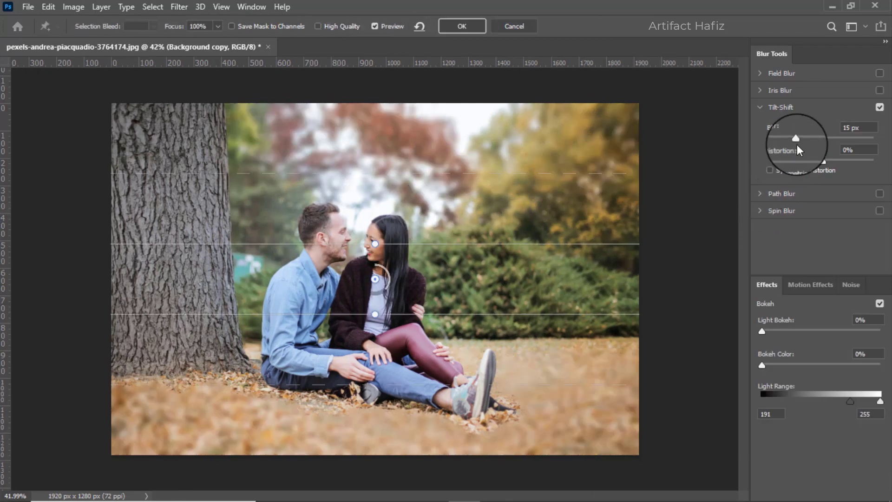
pyautogui.moveTo(797, 141); pyautogui.dragTo(821, 136)
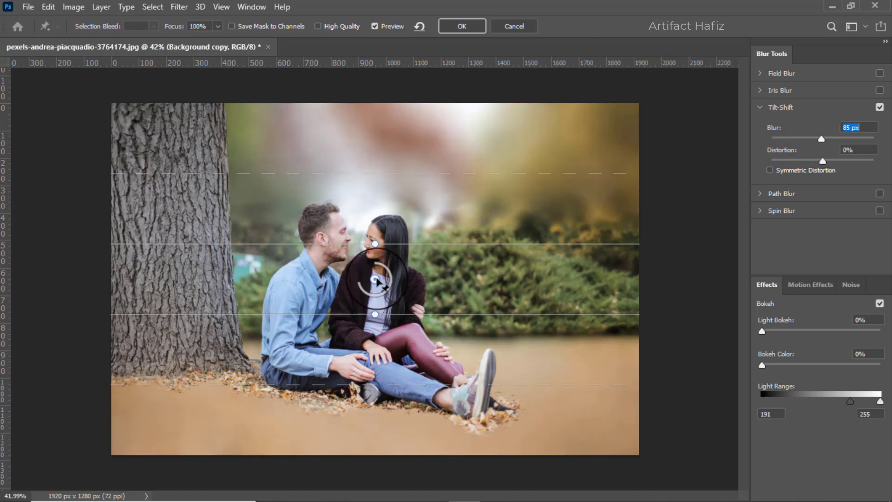
# - Move the Tilt-Shift centre to the photo's lower edge, with the solid focus line at the couple's hips and the dashed line across their torsos
pyautogui.moveTo(374, 289); pyautogui.dragTo(381, 479)
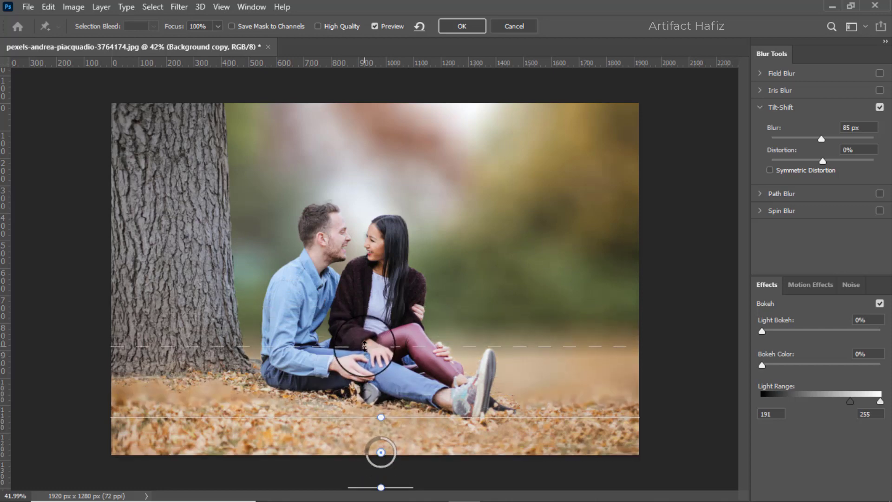
pyautogui.moveTo(364, 344); pyautogui.dragTo(392, 201)
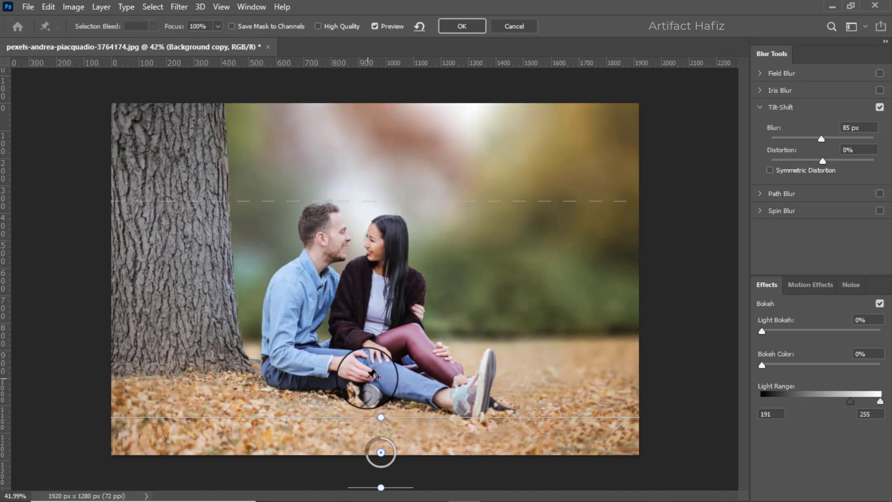
pyautogui.hotkey('ctrl', '-')
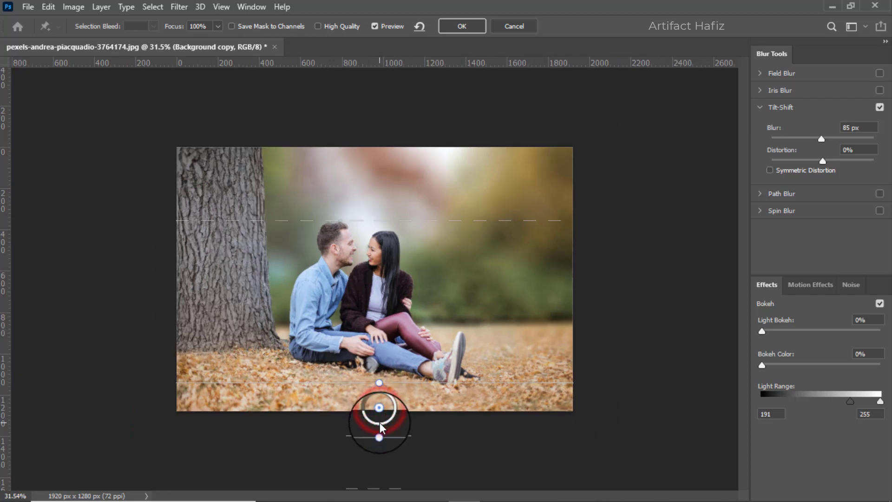
pyautogui.moveTo(317, 368); pyautogui.dragTo(317, 364)
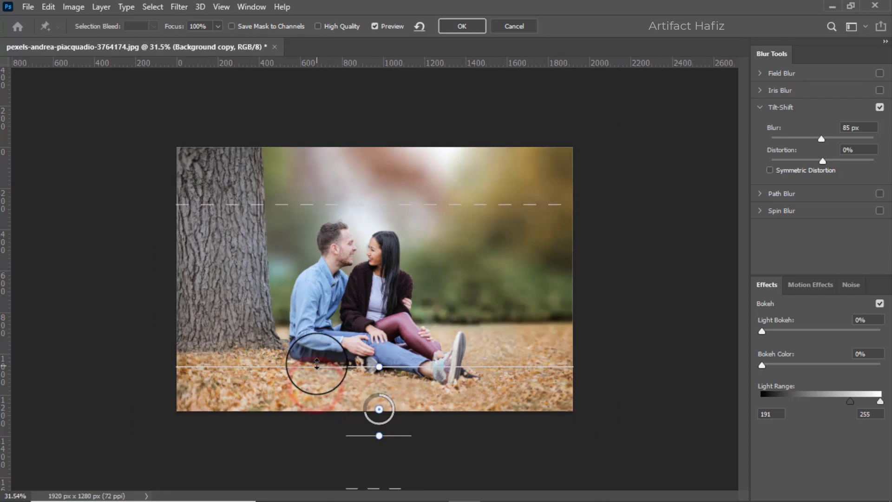
pyautogui.moveTo(333, 201); pyautogui.dragTo(342, 283)
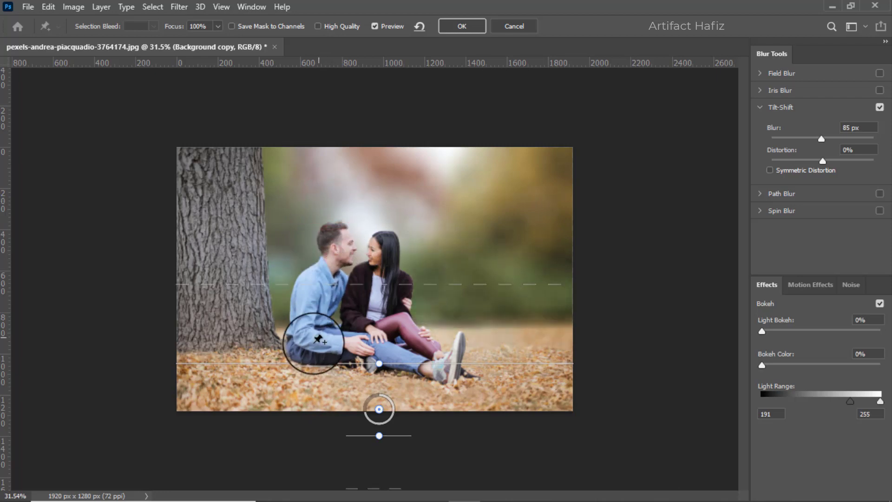
pyautogui.moveTo(299, 363); pyautogui.dragTo(303, 357)
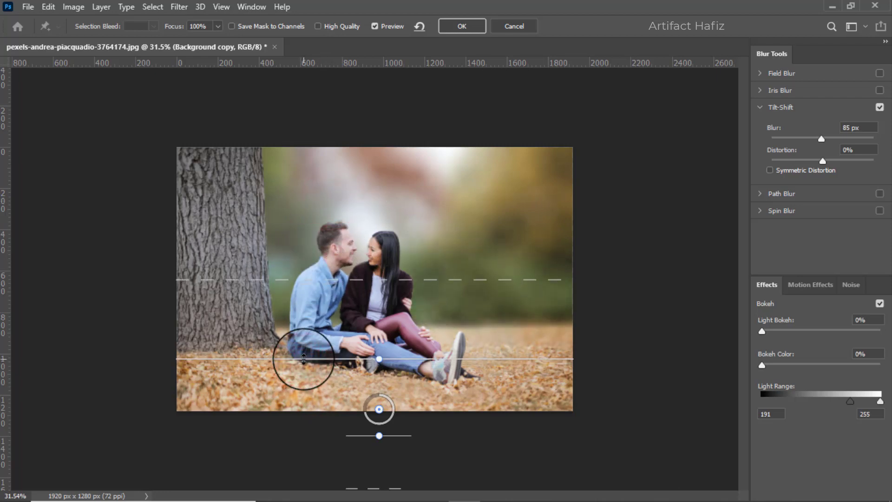
# - Reduce the Tilt-Shift blur to 63 px
pyautogui.scroll(2, 338, 272)
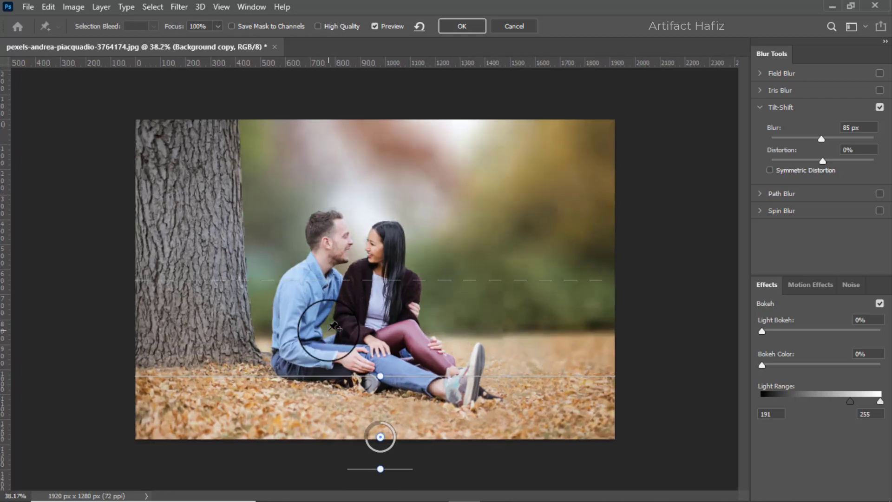
pyautogui.click(817, 139)
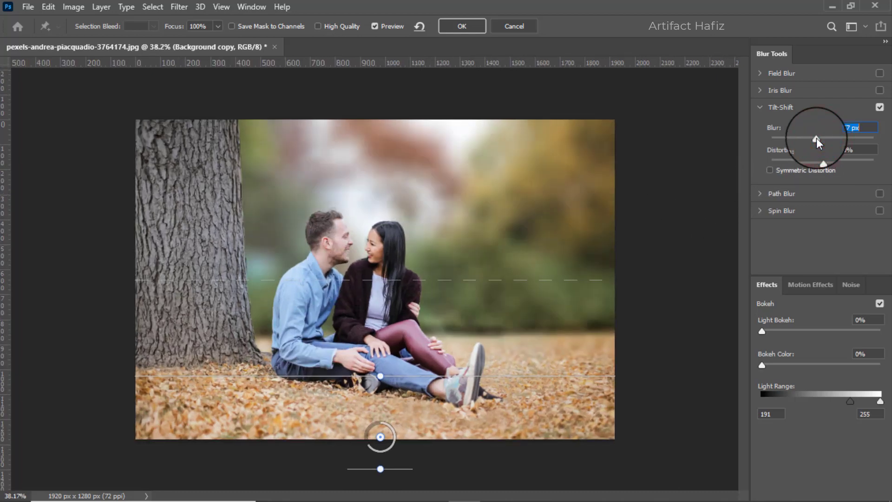
pyautogui.click(815, 138)
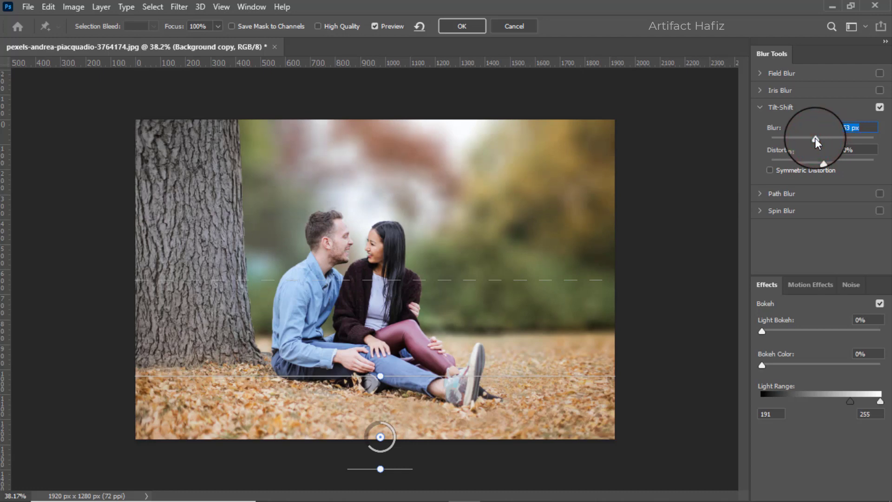
# - Reduce the Tilt-Shift blur to 43 px and apply the filter to Background copy
pyautogui.moveTo(815, 138); pyautogui.dragTo(814, 138)
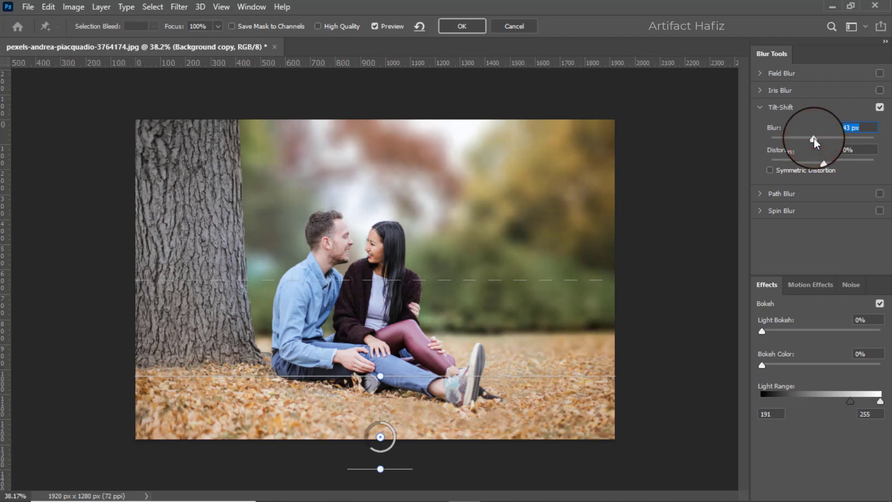
pyautogui.click(452, 28)
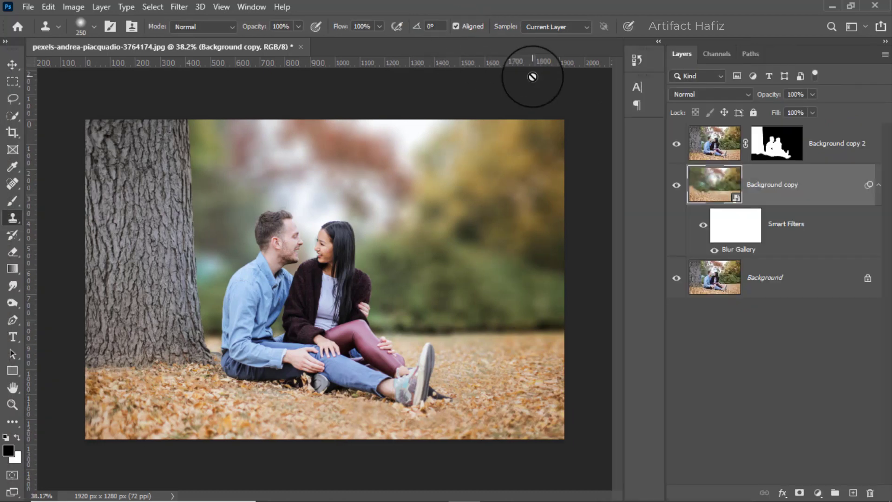
# - Add an empty layer above Background copy 2 and choose a saturated orange-yellow foreground colour for the Brush tool
pyautogui.click(826, 141)
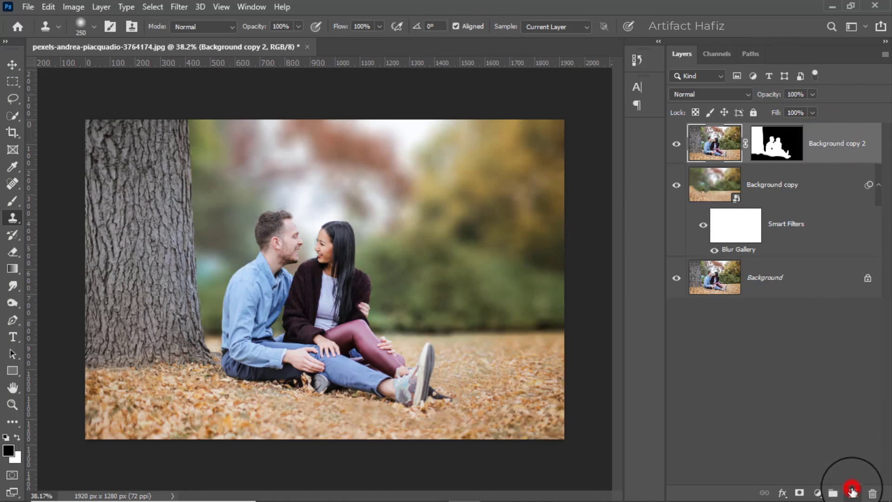
pyautogui.click(852, 491)
pyautogui.click(11, 202)
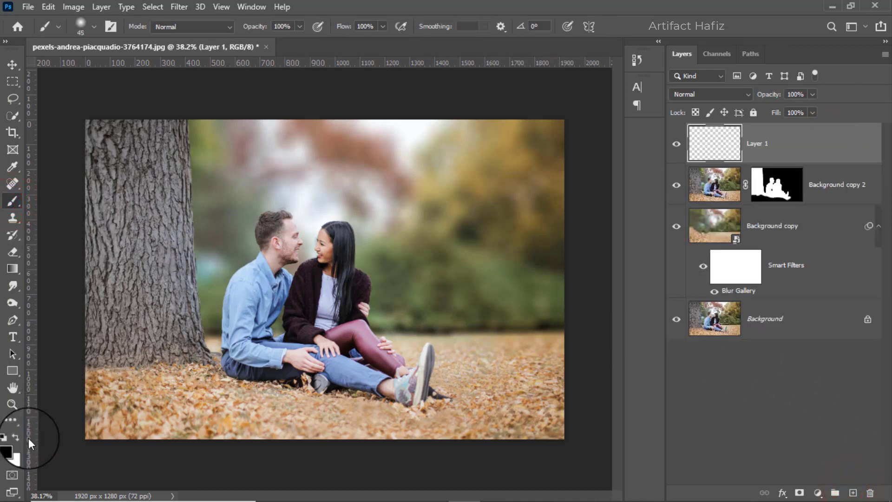
pyautogui.click(7, 450)
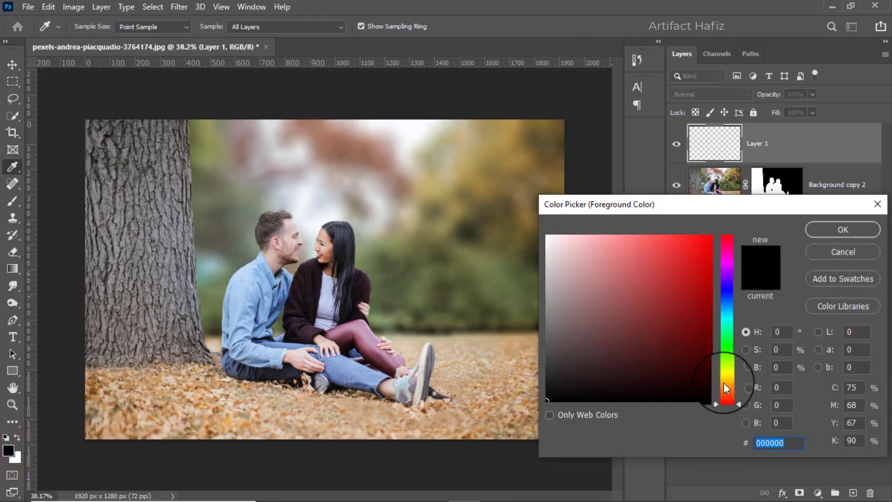
pyautogui.click(726, 384)
pyautogui.moveTo(700, 289); pyautogui.dragTo(738, 210)
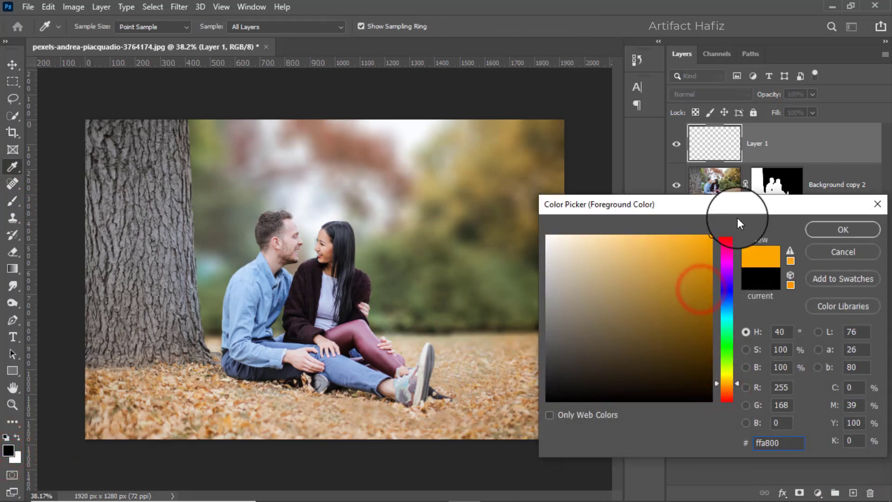
pyautogui.moveTo(728, 383); pyautogui.dragTo(725, 382)
pyautogui.click(815, 226)
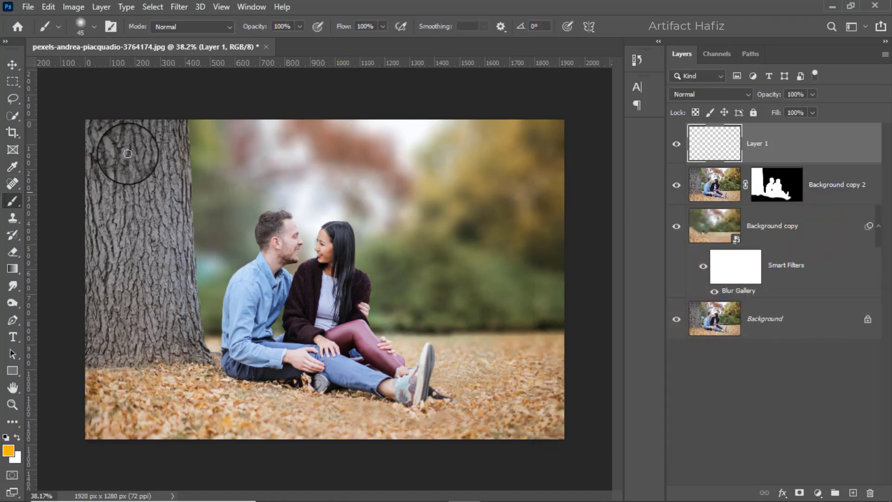
# - Set up a Soft Round brush with 0% hardness, 100% opacity and 100% flow
pyautogui.click(94, 26)
pyautogui.click(69, 179)
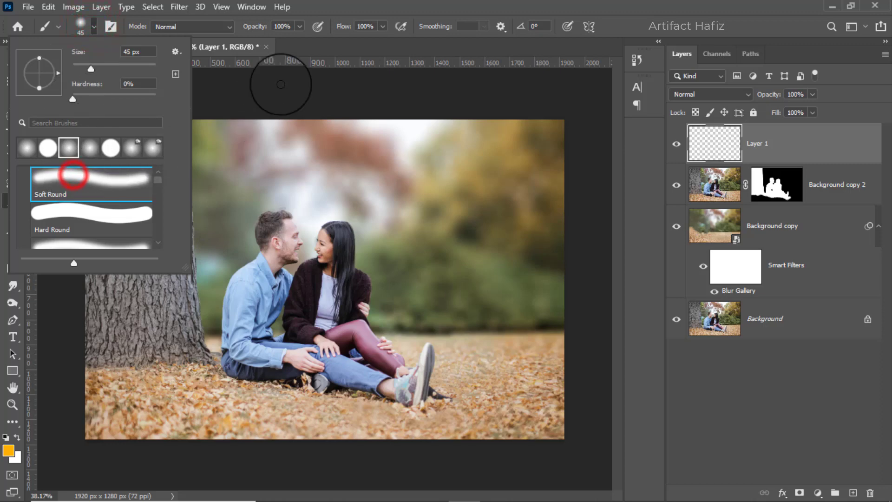
pyautogui.click(300, 26)
pyautogui.moveTo(299, 39); pyautogui.dragTo(314, 38)
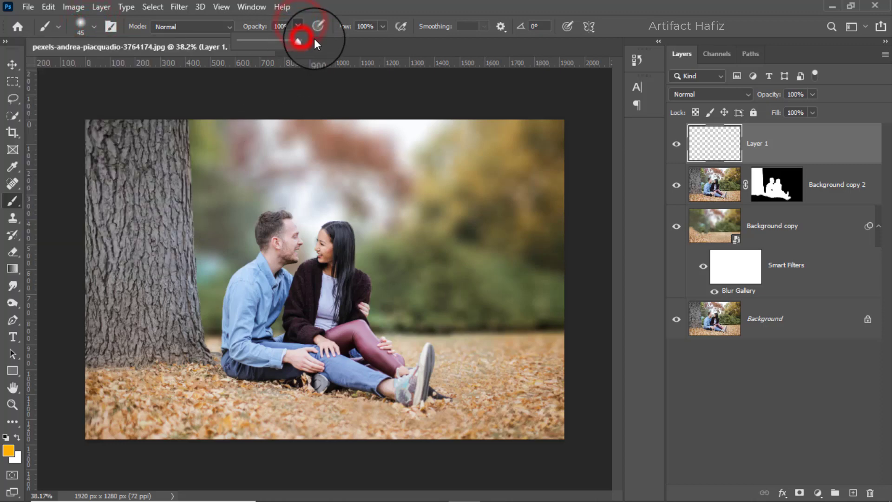
pyautogui.click(383, 26)
pyautogui.click(382, 42)
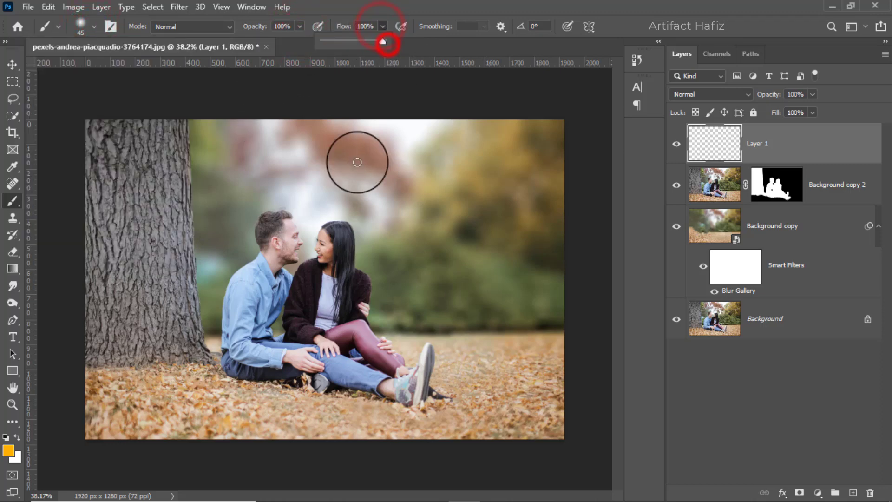
# - Enlarge the brush to 800 px, paint one orange glow over the couple on Layer 1 and set the layer's blend mode to Screen
pyautogui.click(322, 264)
pyautogui.press(']')
pyautogui.press(']')
pyautogui.press(']')
pyautogui.press(']')
pyautogui.press(']')
pyautogui.press(']')
pyautogui.press(']')
pyautogui.press(']')
pyautogui.press(']')
pyautogui.press(']')
pyautogui.press(']')
pyautogui.press(']')
pyautogui.press(']')
pyautogui.press(']')
pyautogui.press(']')
pyautogui.press(']')
pyautogui.press(']')
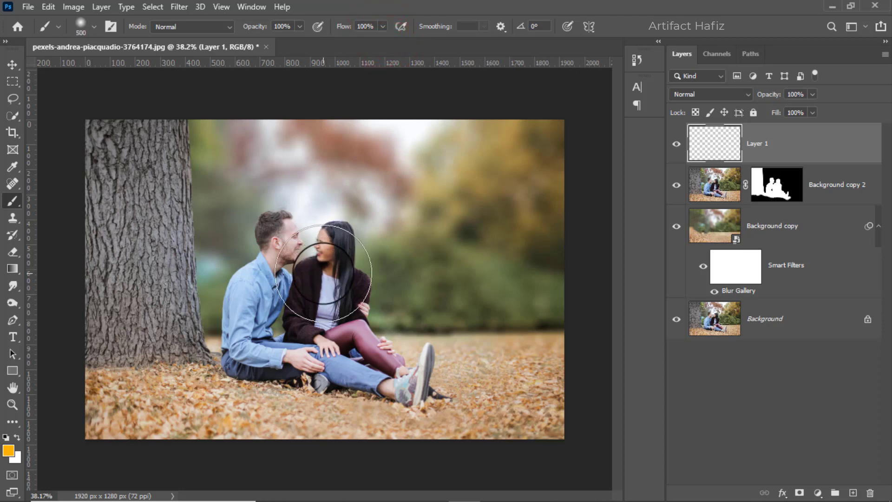
pyautogui.click(322, 278)
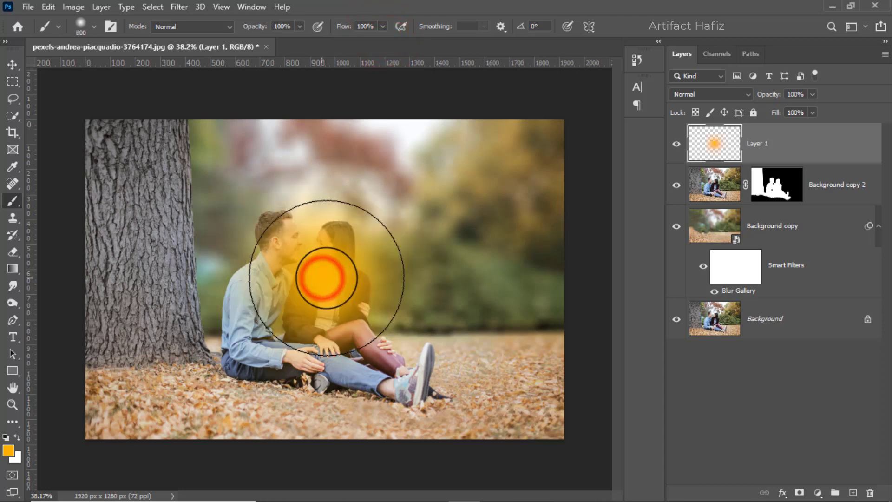
pyautogui.click(693, 100)
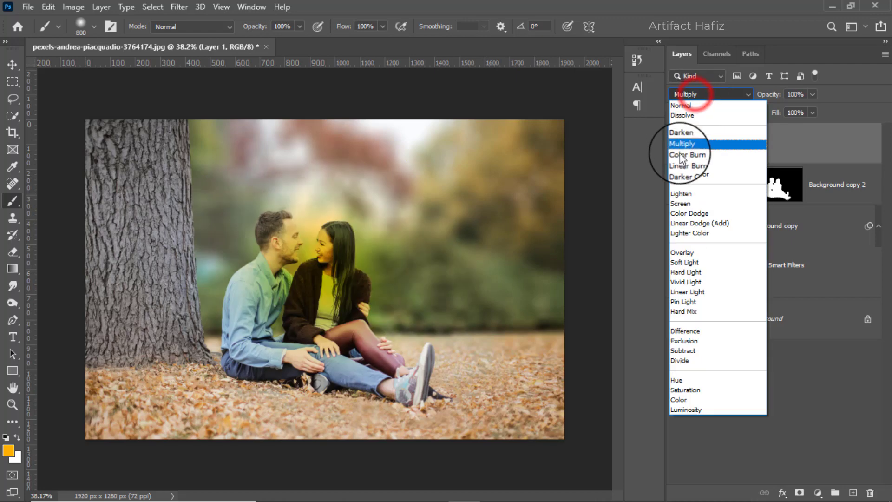
pyautogui.click(680, 204)
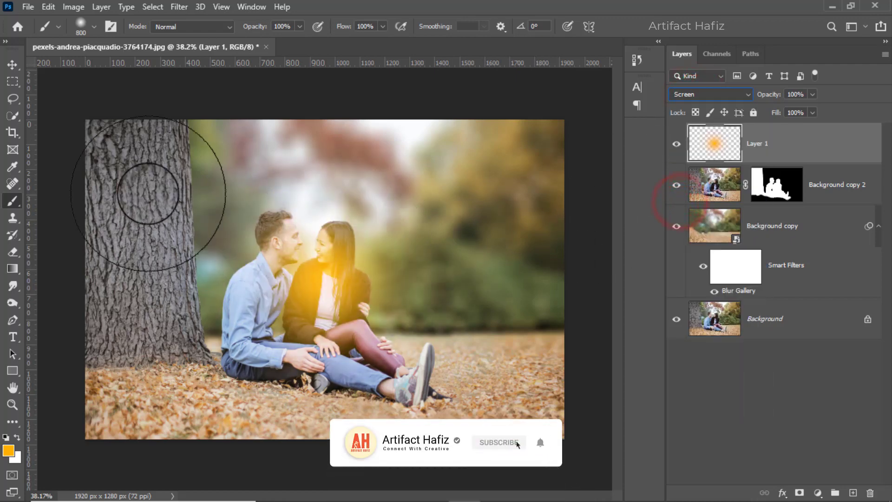
# - Move the orange glow to the photo's upper edge above the couple and scale it to about 153%
pyautogui.click(13, 65)
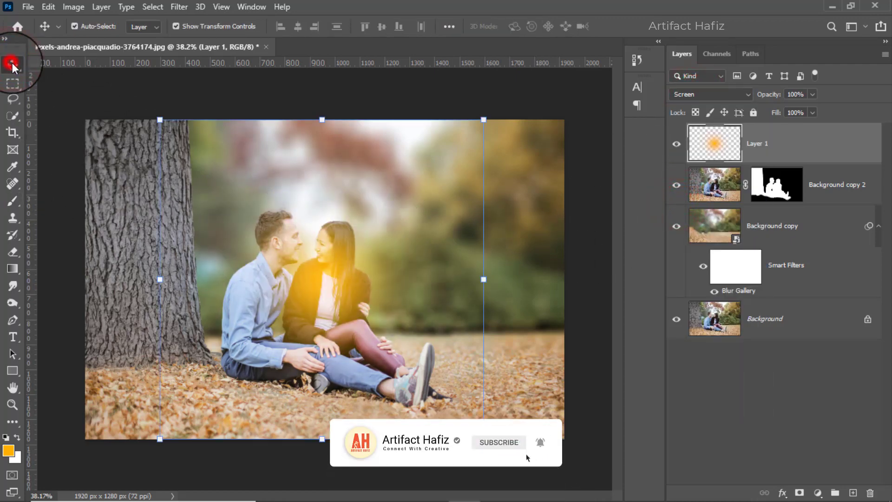
pyautogui.moveTo(312, 289); pyautogui.dragTo(296, 130)
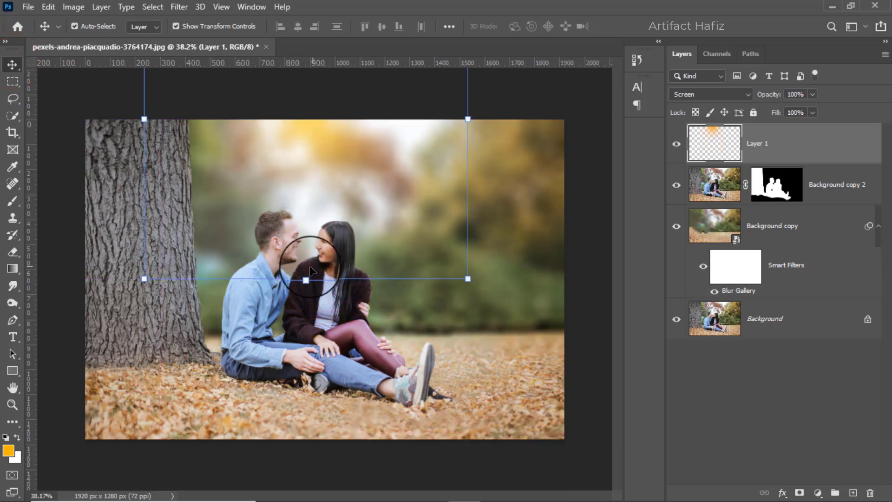
pyautogui.moveTo(306, 281); pyautogui.dragTo(303, 447)
pyautogui.moveTo(314, 301); pyautogui.dragTo(329, 225)
pyautogui.moveTo(330, 155)
pyautogui.mouseDown()
pyautogui.moveTo(303, 201)
pyautogui.moveTo(322, 148)
pyautogui.moveTo(323, 163)
pyautogui.mouseUp()
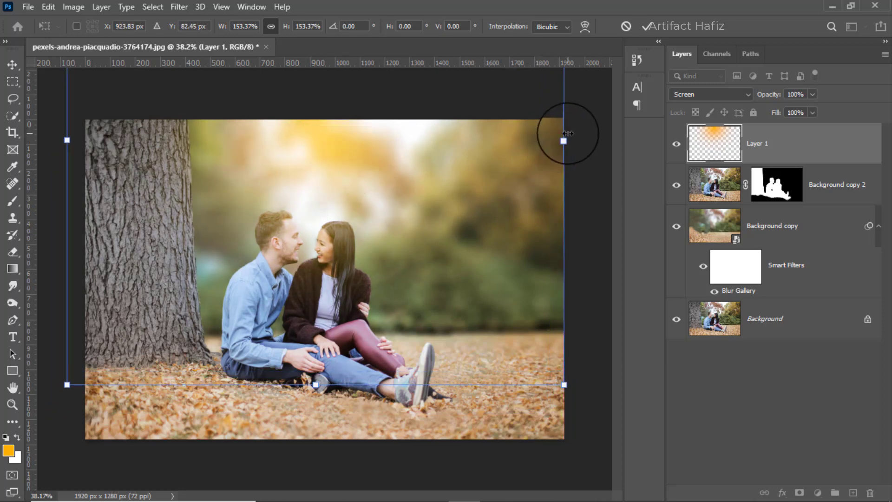
pyautogui.click(646, 26)
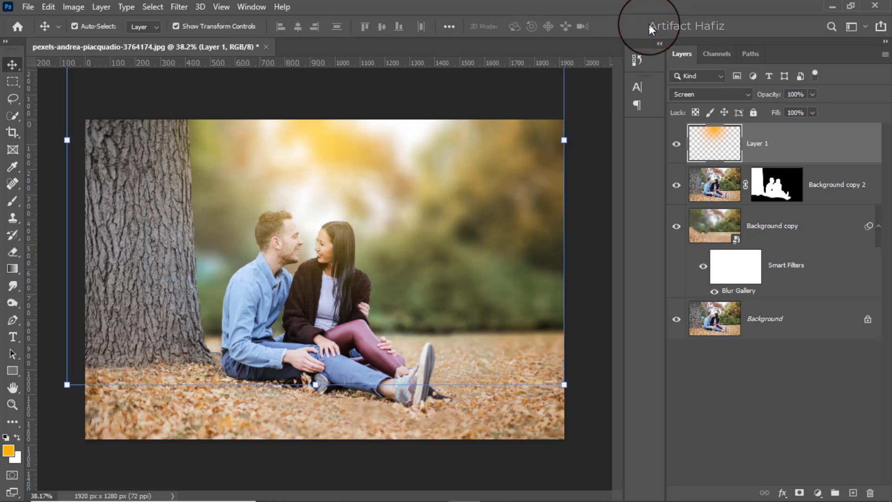
# - Hide Layer 1 and stamp all visible layers onto a new layer above Background copy 2
pyautogui.click(676, 145)
pyautogui.click(677, 145)
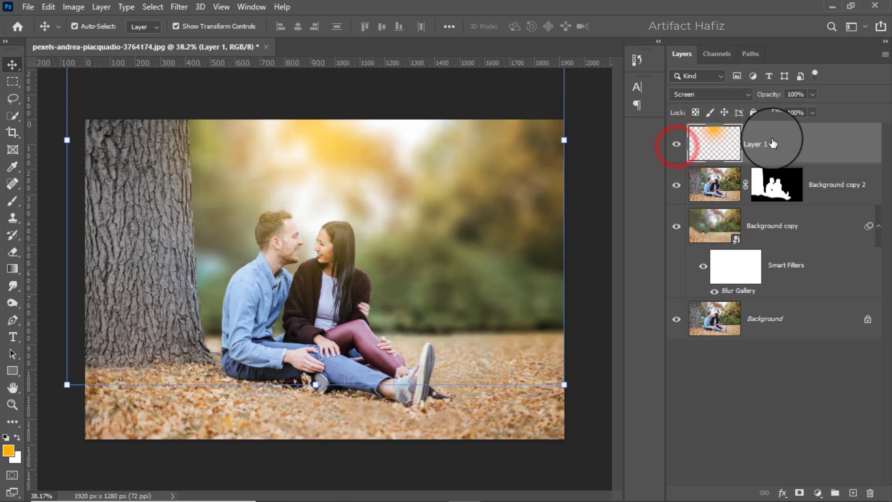
pyautogui.click(674, 144)
pyautogui.click(824, 142)
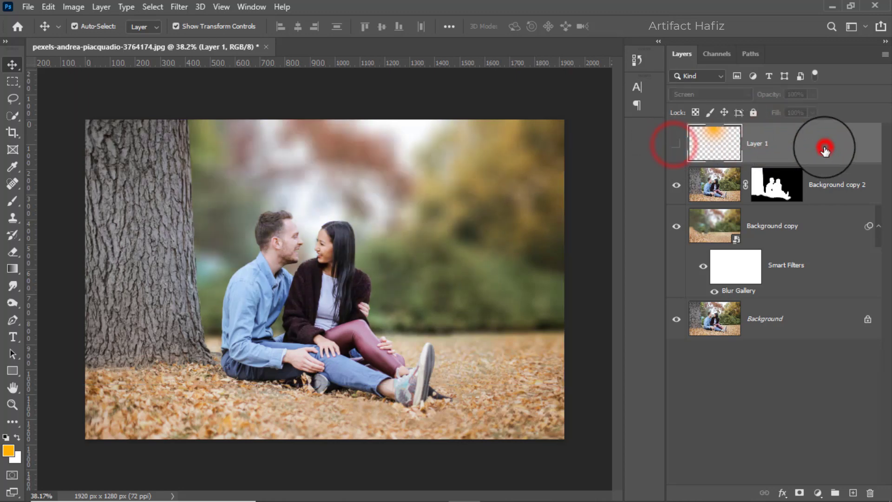
pyautogui.click(825, 201)
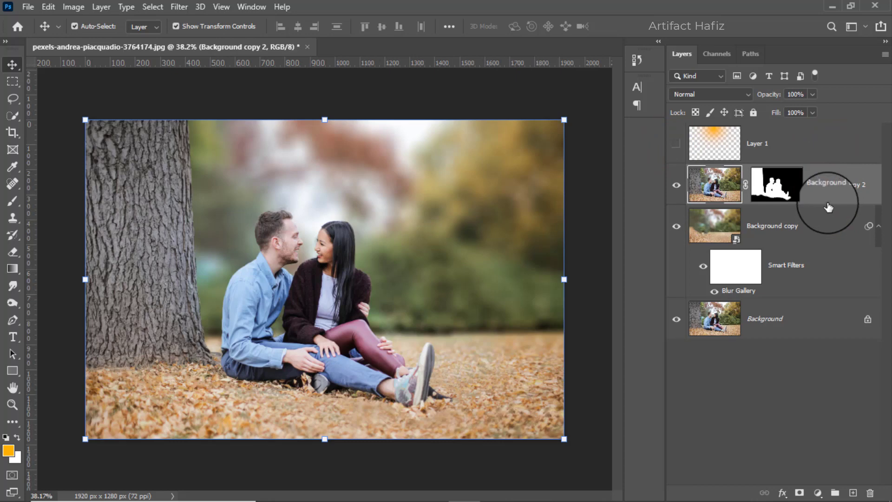
pyautogui.click(853, 492)
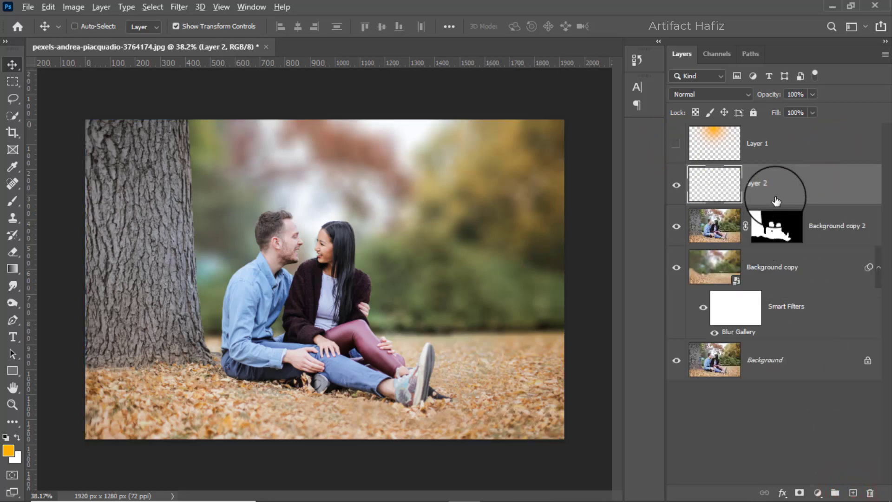
pyautogui.hotkey('ctrl', 'alt', 'shift', 'e')
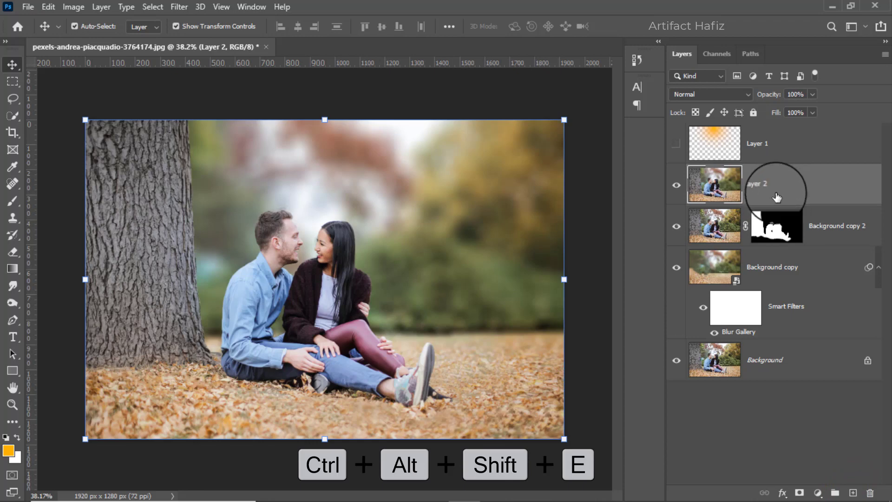
# - Convert the merged Layer 2 for Smart Filters and start the Camera Raw Filter on it
pyautogui.click(178, 7)
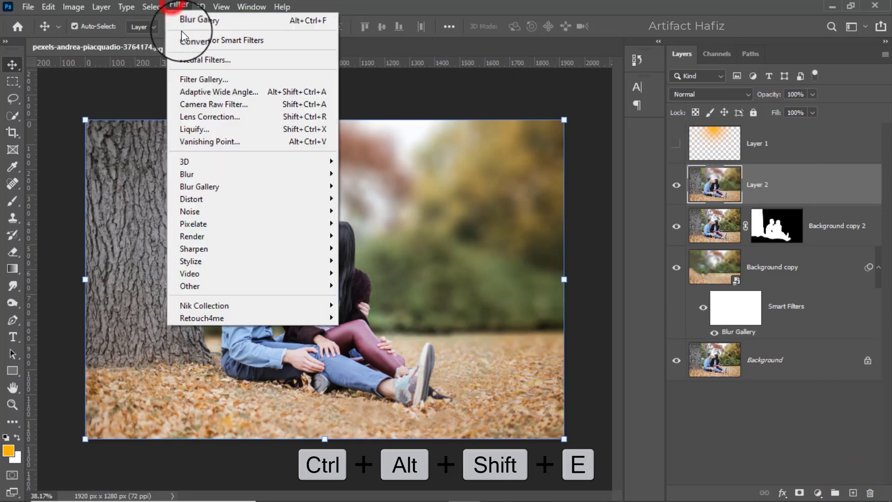
pyautogui.click(186, 40)
pyautogui.click(177, 6)
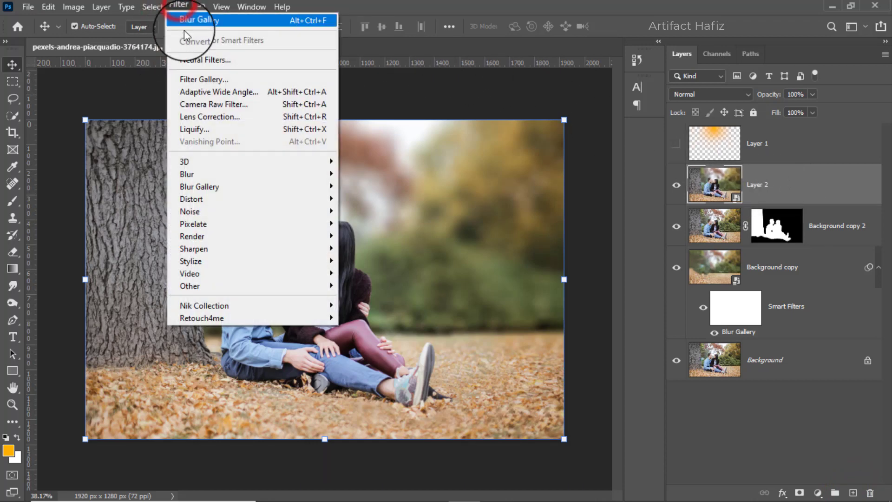
pyautogui.click(196, 105)
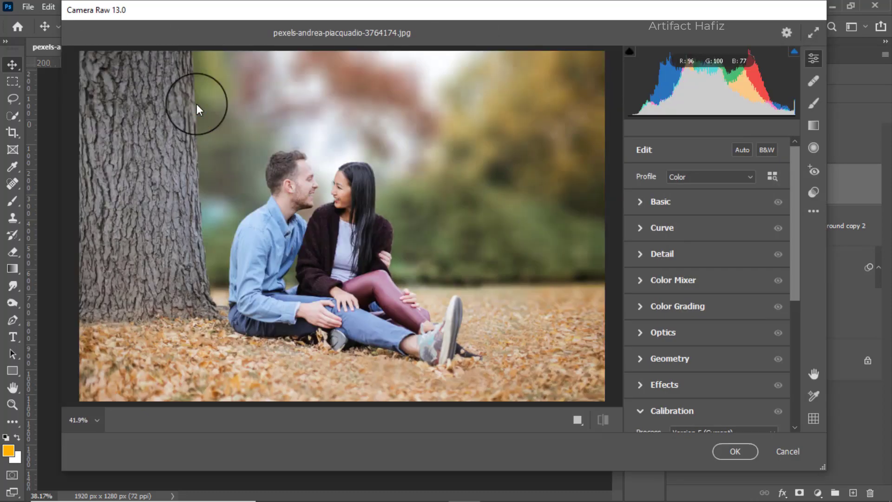
# - In the Basic adjustments, set Temperature to +7, Tint to -9, Exposure to -0.55, Highlights to -56, Shadows to +4 and Whites to +24
pyautogui.click(640, 203)
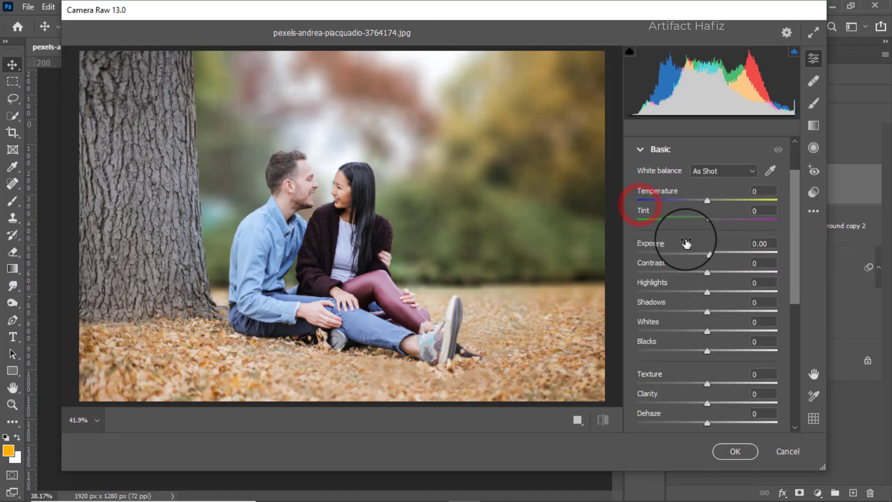
pyautogui.moveTo(706, 200); pyautogui.dragTo(703, 258)
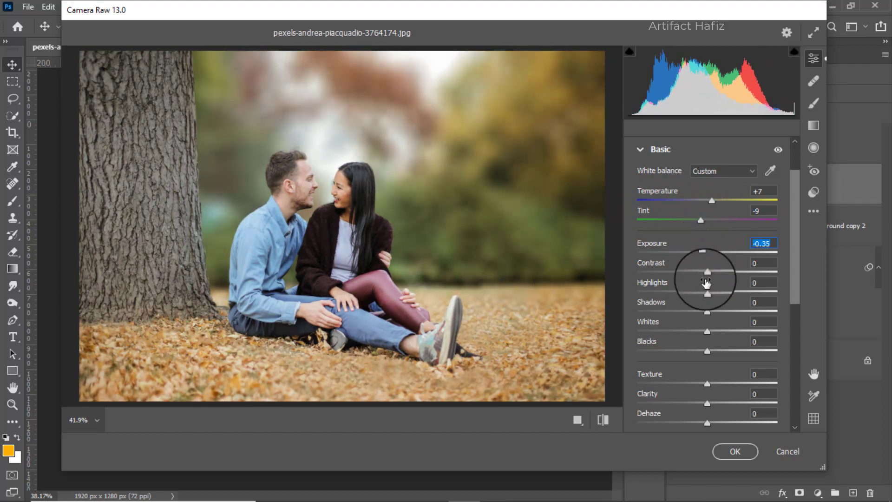
pyautogui.moveTo(708, 292); pyautogui.dragTo(724, 331)
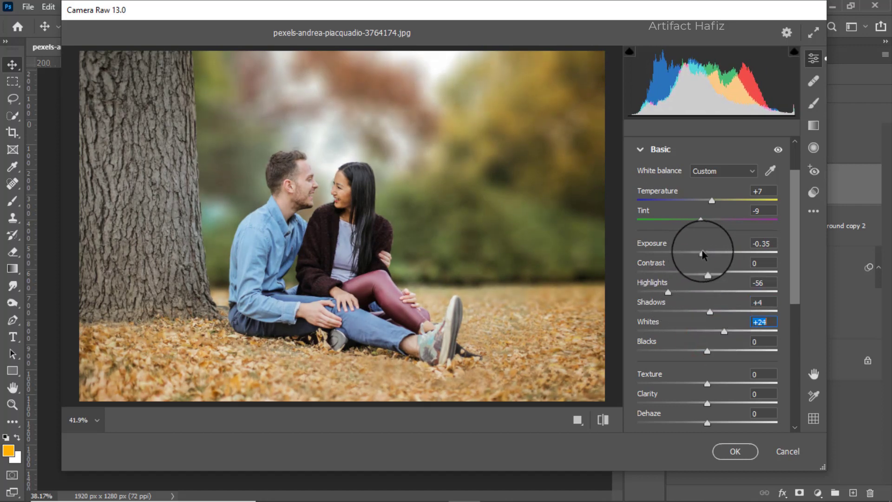
pyautogui.moveTo(702, 255); pyautogui.dragTo(696, 255)
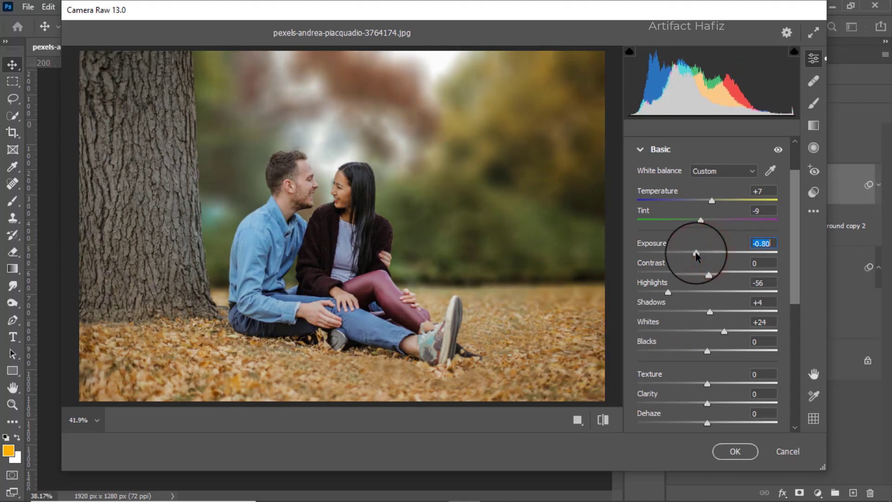
pyautogui.moveTo(695, 252)
pyautogui.mouseDown()
pyautogui.moveTo(706, 251)
pyautogui.moveTo(699, 253)
pyautogui.mouseUp()
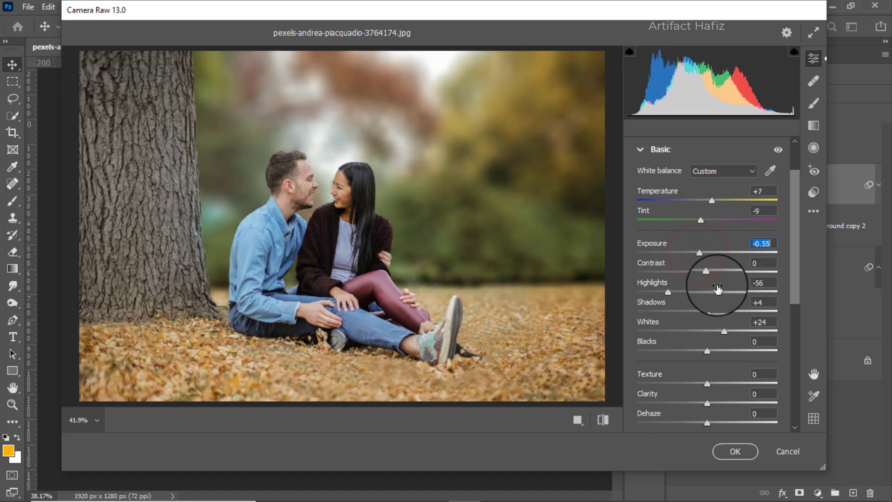
# - Set Blacks to -12, Texture to -2, Clarity to +7 and Dehaze to +14
pyautogui.moveTo(710, 351)
pyautogui.mouseDown()
pyautogui.moveTo(689, 352)
pyautogui.moveTo(700, 352)
pyautogui.mouseUp()
pyautogui.moveTo(707, 384); pyautogui.dragTo(713, 404)
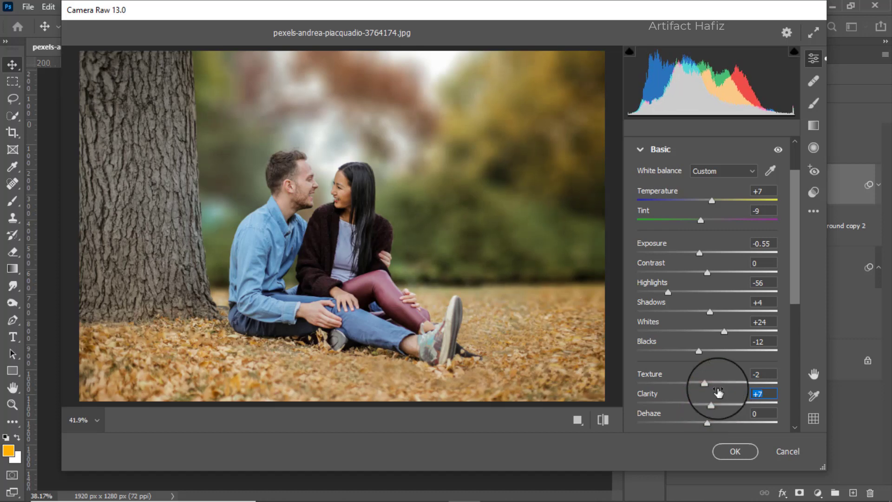
pyautogui.scroll(-5, 720, 381)
pyautogui.moveTo(707, 301); pyautogui.dragTo(721, 301)
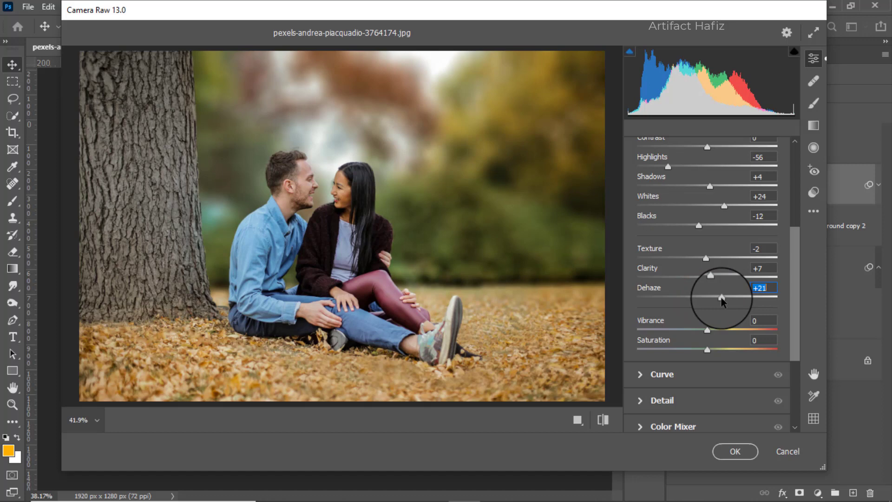
pyautogui.scroll(-4, 721, 302)
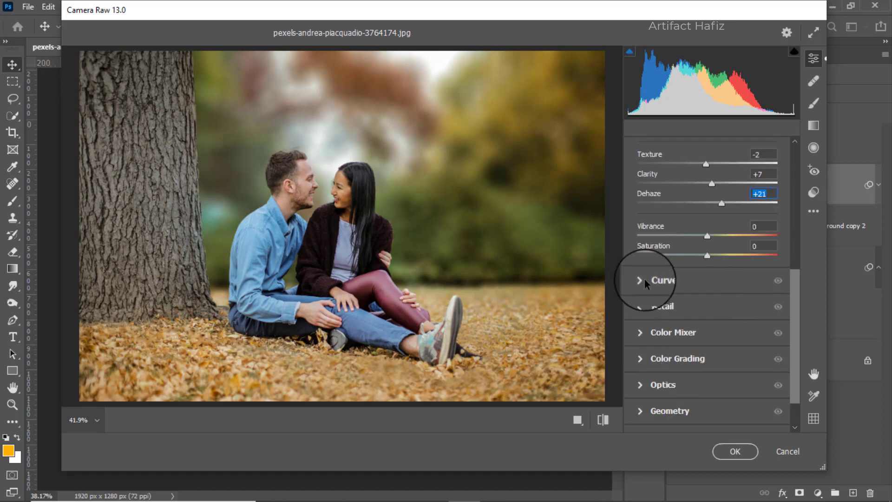
pyautogui.moveTo(720, 206); pyautogui.dragTo(712, 207)
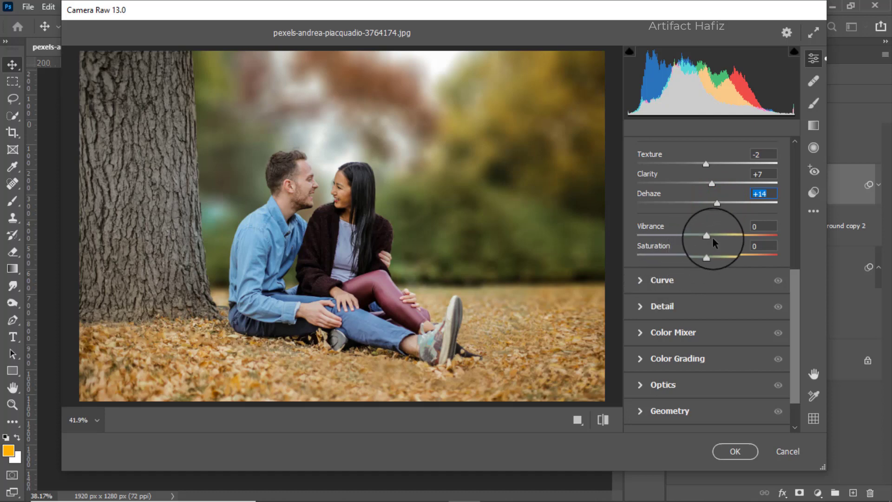
# - Set Vibrance to +12 and Saturation to -4, and add RGB point-curve points at input 64, output 62 and input 188, output 198
pyautogui.moveTo(716, 234); pyautogui.dragTo(703, 256)
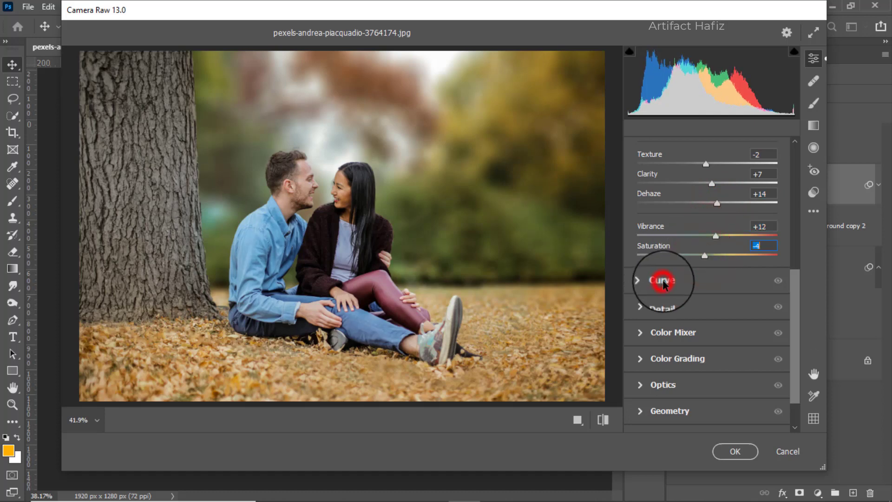
pyautogui.click(663, 281)
pyautogui.click(672, 319)
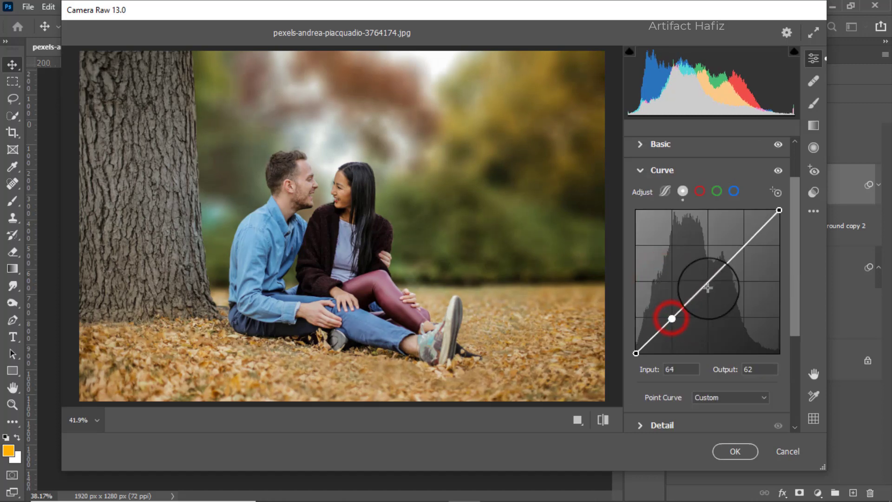
pyautogui.moveTo(741, 247); pyautogui.dragTo(741, 242)
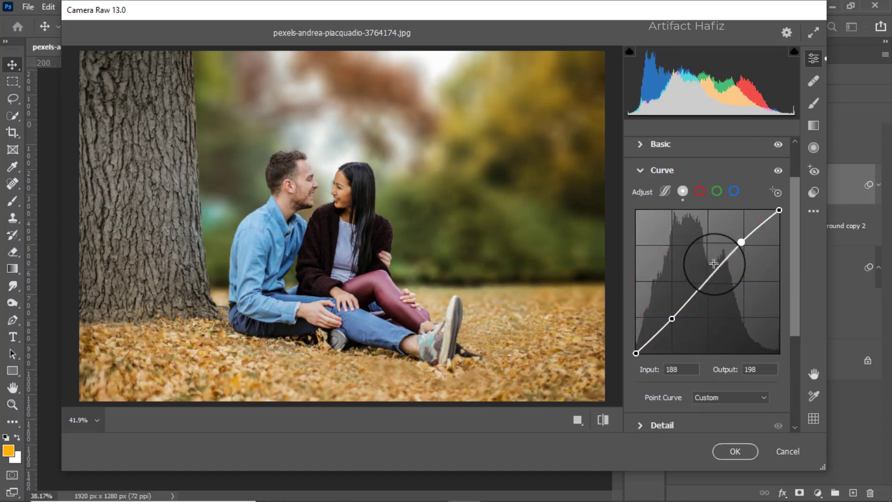
# - On the blue channel curve, lift the black point slightly, anchor a point near input 58, and place a highlight point at input 196, output 199
pyautogui.click(734, 191)
pyautogui.click(636, 353)
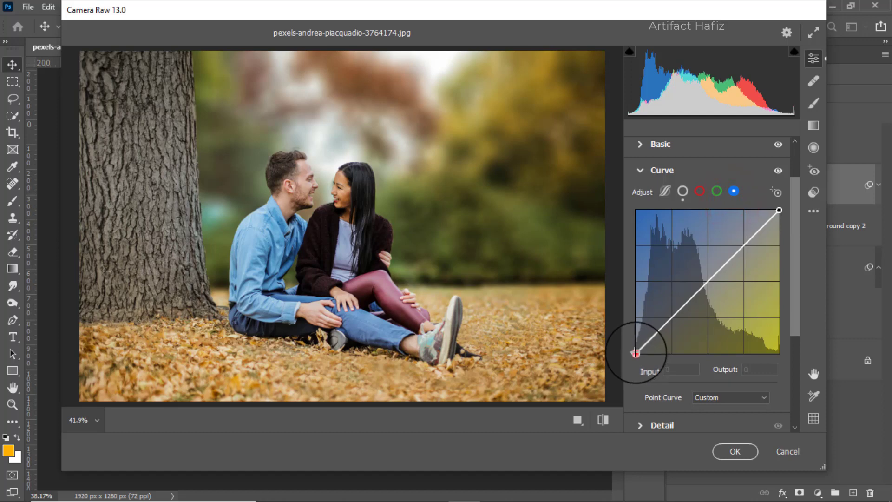
pyautogui.click(669, 319)
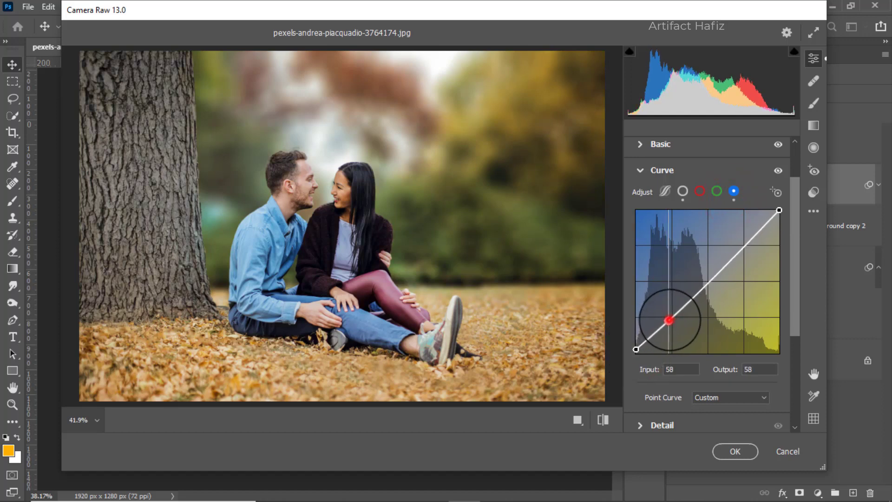
pyautogui.click(747, 248)
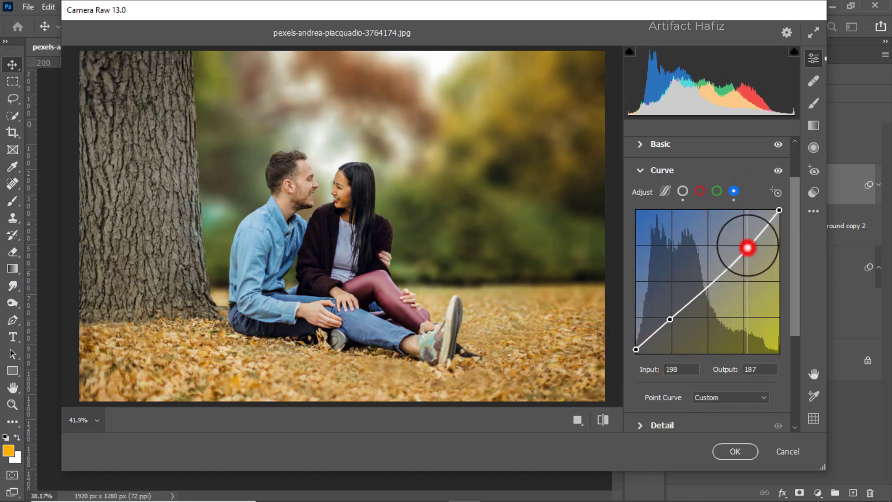
pyautogui.moveTo(747, 247); pyautogui.dragTo(745, 242)
# - In the Detail adjustments, set Sharpening to 8, Noise Reduction to 10 and Color Noise Reduction to 15
pyautogui.scroll(-2, 731, 274)
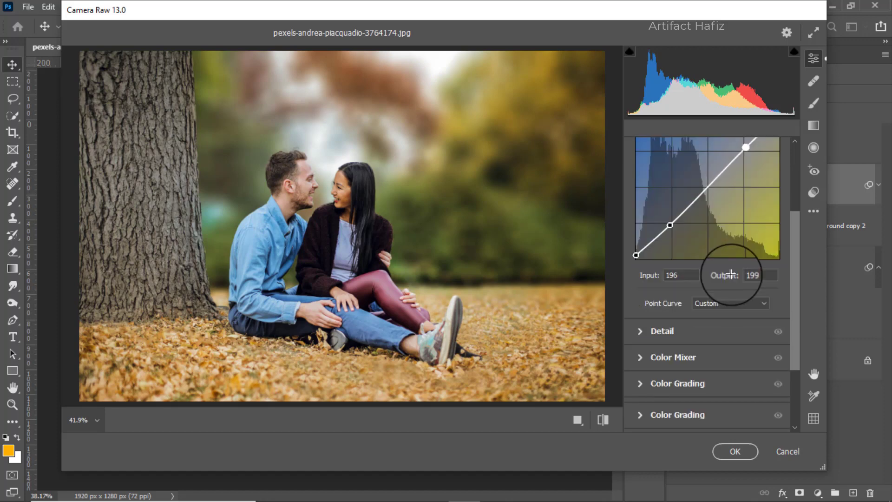
pyautogui.scroll(-2, 694, 302)
pyautogui.click(672, 302)
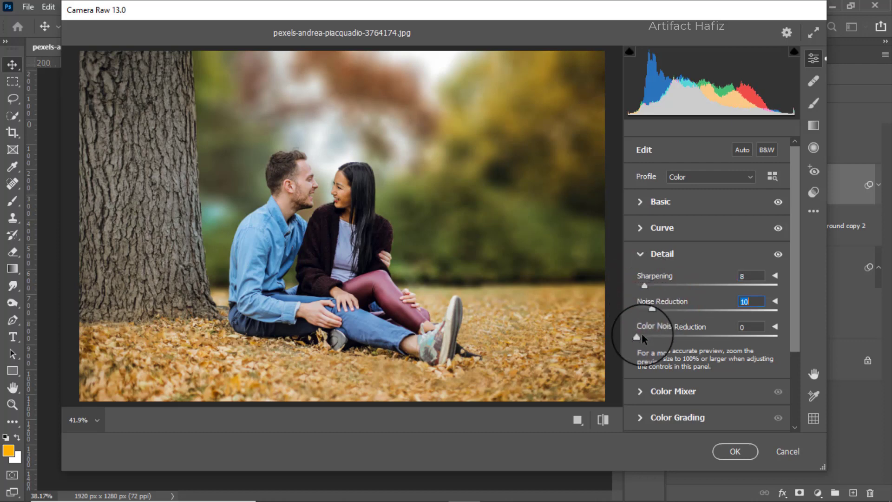
pyautogui.moveTo(638, 341); pyautogui.dragTo(658, 336)
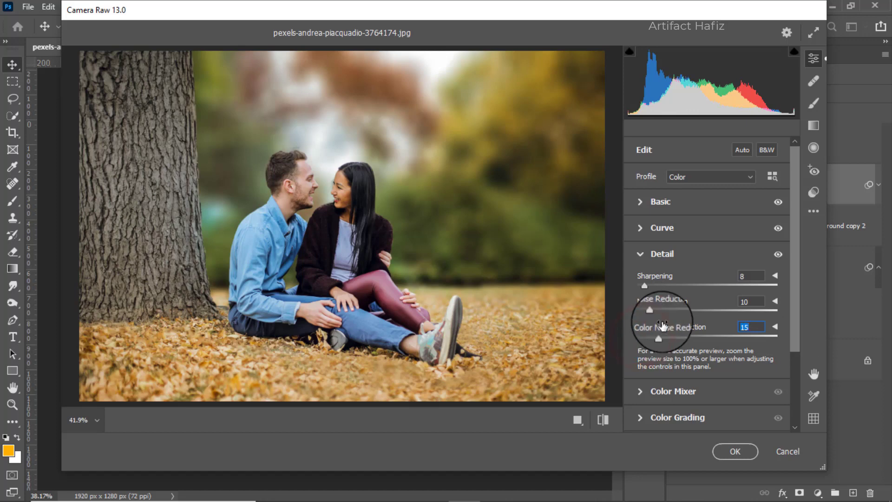
# - In the Color Mixer, set the Reds saturation to +4 and adjust the saturation of the colours from Yellows to Blues
pyautogui.scroll(-3, 663, 327)
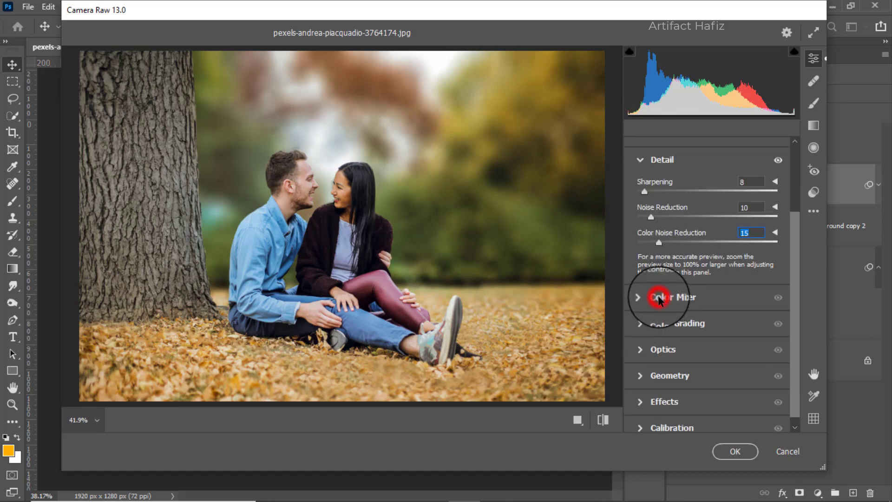
pyautogui.click(660, 298)
pyautogui.click(680, 228)
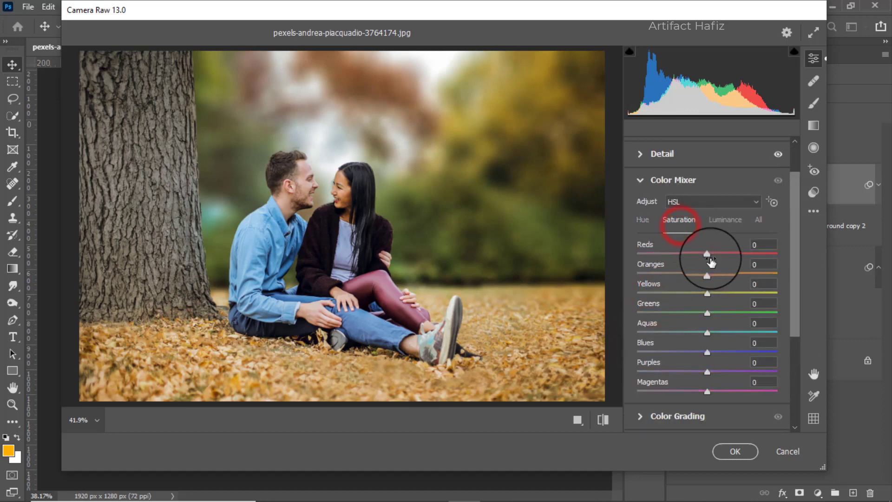
pyautogui.moveTo(707, 254)
pyautogui.mouseDown()
pyautogui.moveTo(745, 256)
pyautogui.moveTo(684, 256)
pyautogui.moveTo(710, 256)
pyautogui.mouseUp()
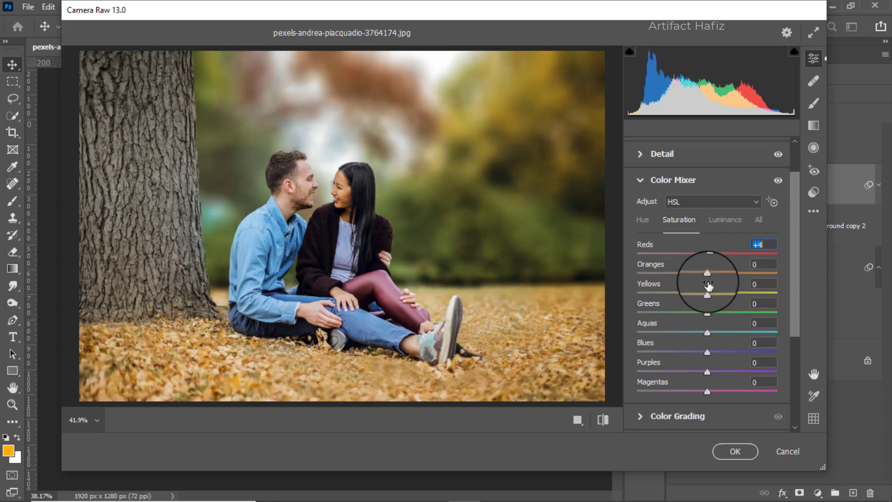
pyautogui.moveTo(708, 294); pyautogui.dragTo(717, 352)
# - Set the Color Mixer luminance to +10 for Oranges, -15 for Yellows and -37 for Greens, and the Greens hue to -61
pyautogui.click(716, 220)
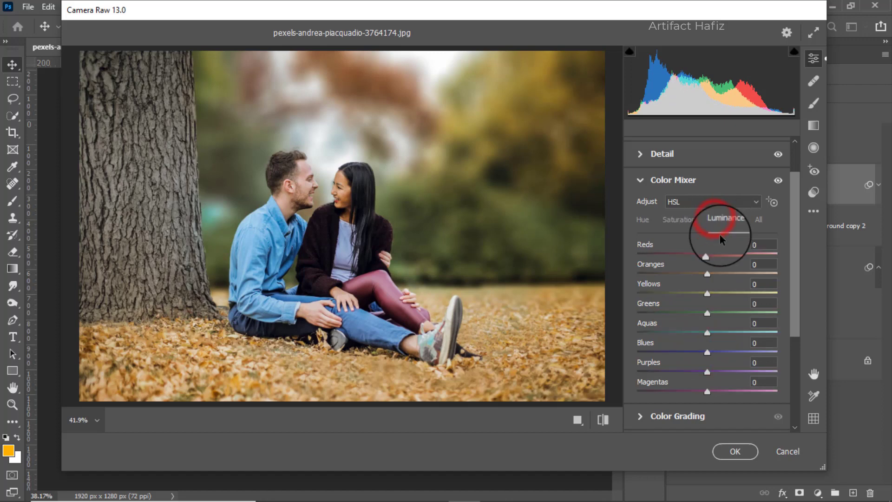
pyautogui.moveTo(707, 273); pyautogui.dragTo(681, 304)
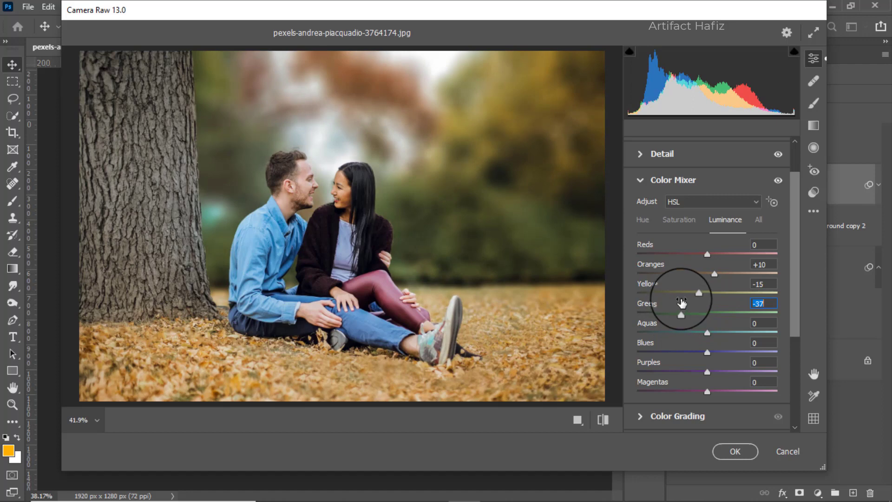
pyautogui.click(637, 220)
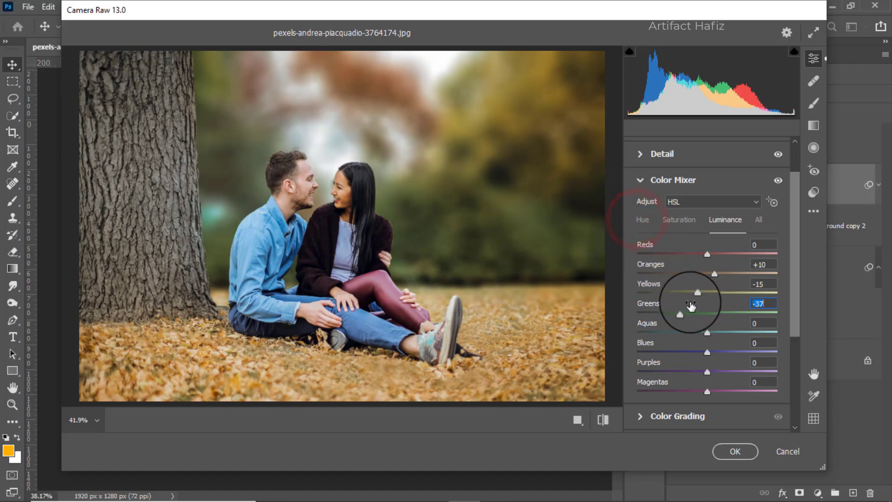
pyautogui.click(641, 219)
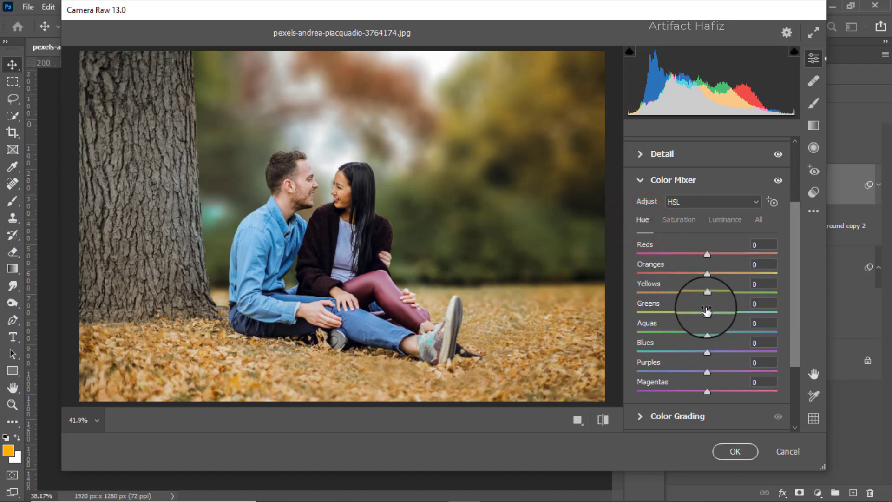
pyautogui.moveTo(707, 311); pyautogui.dragTo(664, 311)
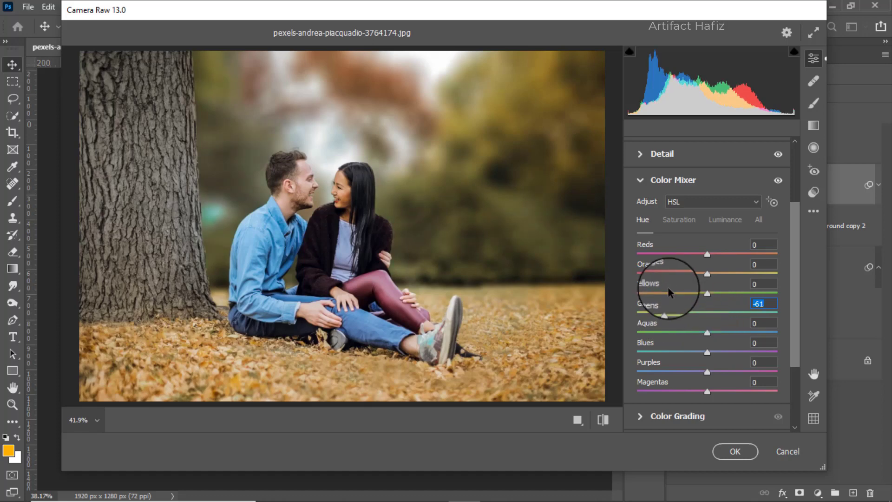
# - In Color Grading, tint the shadows slightly blue and the highlights slightly yellow
pyautogui.scroll(-3, 711, 286)
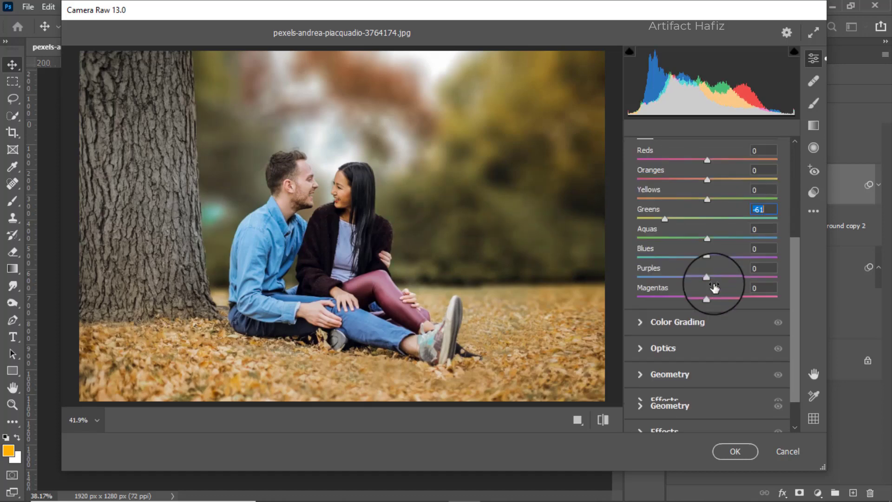
pyautogui.click(690, 319)
pyautogui.moveTo(665, 344); pyautogui.dragTo(632, 360)
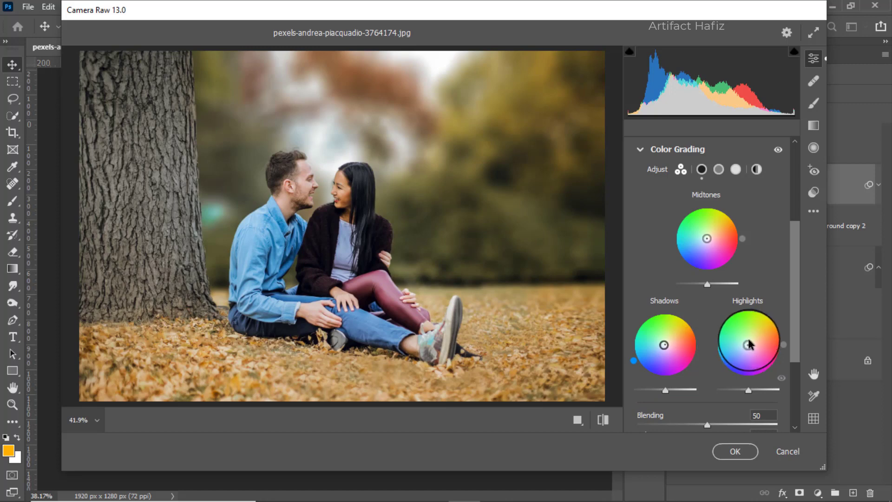
pyautogui.moveTo(750, 345); pyautogui.dragTo(784, 295)
# - Add a subtle dark vignette by setting Vignetting to -3 in the Effects adjustments
pyautogui.scroll(-4, 754, 272)
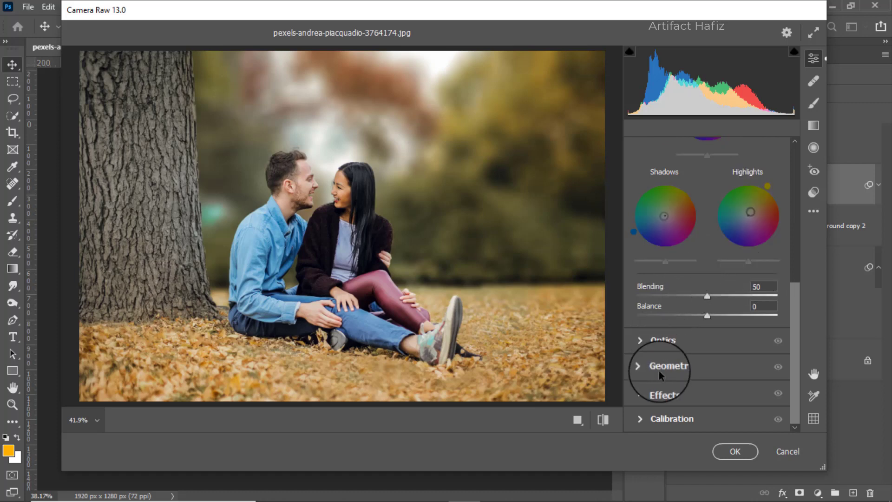
pyautogui.click(659, 395)
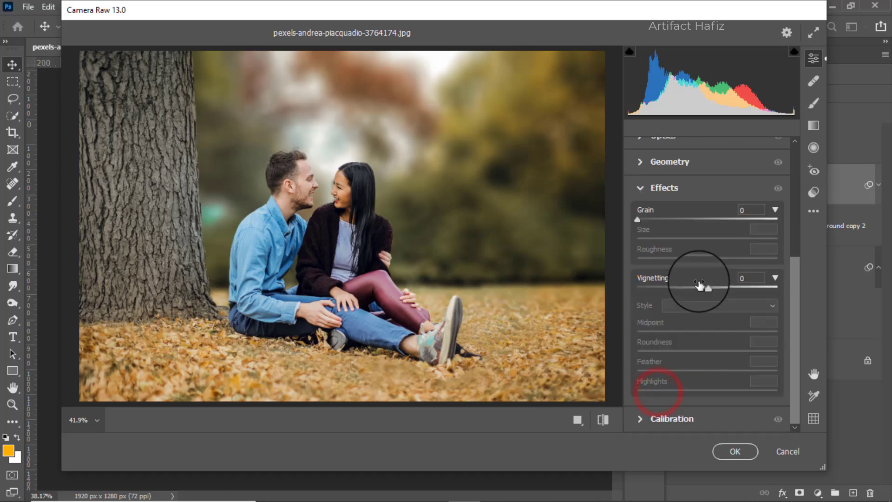
pyautogui.moveTo(706, 290)
pyautogui.mouseDown()
pyautogui.moveTo(697, 287)
pyautogui.moveTo(702, 292)
pyautogui.mouseUp()
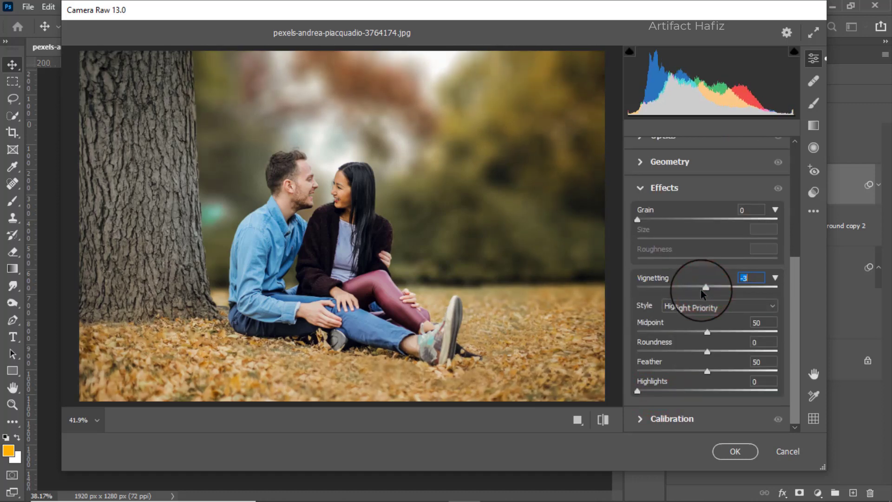
# - In Calibration, set Red Primary saturation to -29 and Blue Primary saturation to -37, and raise the Green Primary saturation moderately
pyautogui.click(656, 418)
pyautogui.moveTo(707, 359); pyautogui.dragTo(748, 360)
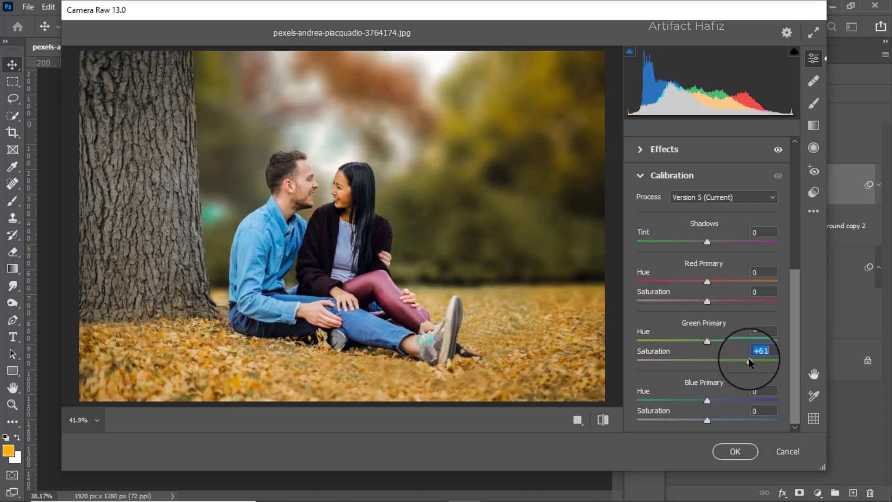
pyautogui.moveTo(707, 300); pyautogui.dragTo(699, 305)
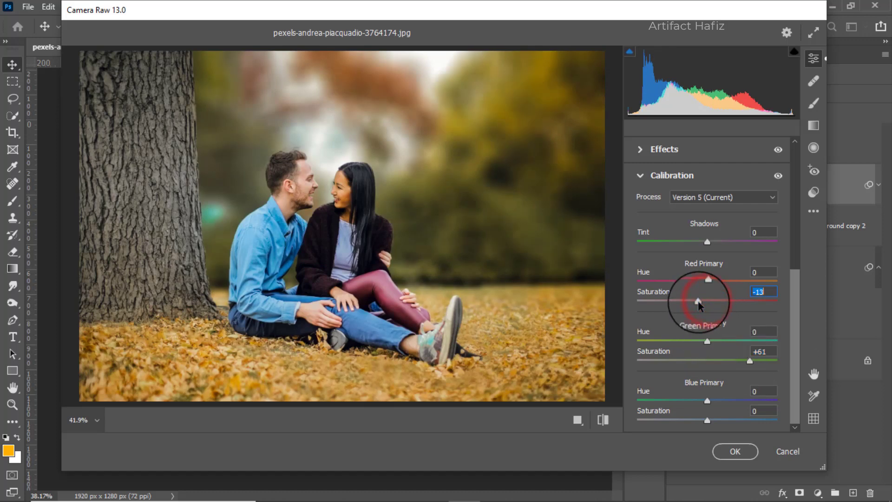
pyautogui.moveTo(707, 419); pyautogui.dragTo(680, 422)
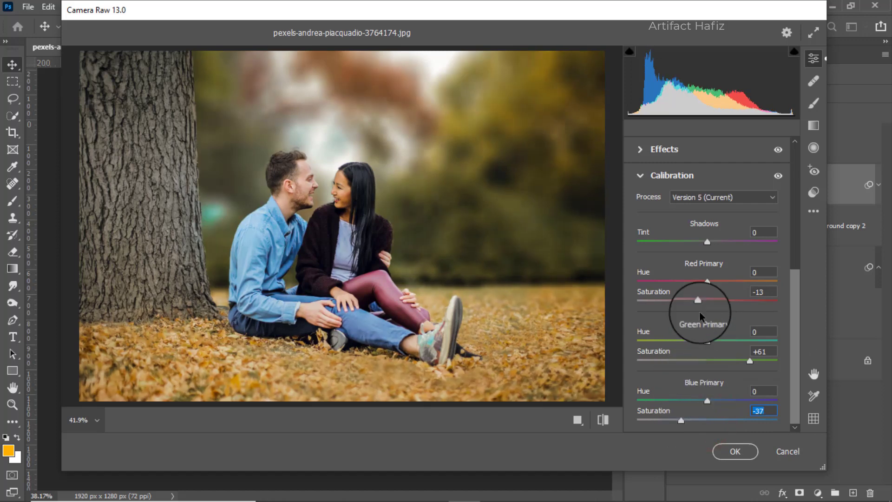
pyautogui.moveTo(696, 302); pyautogui.dragTo(685, 301)
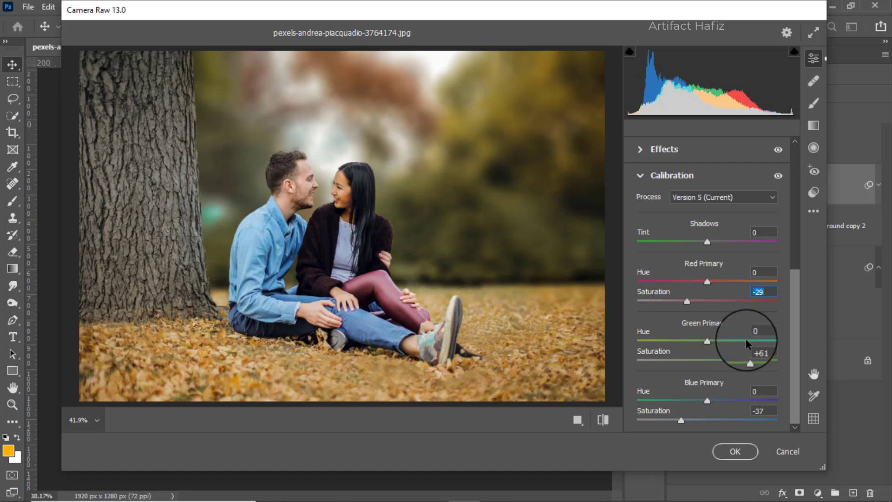
pyautogui.moveTo(749, 361); pyautogui.dragTo(731, 361)
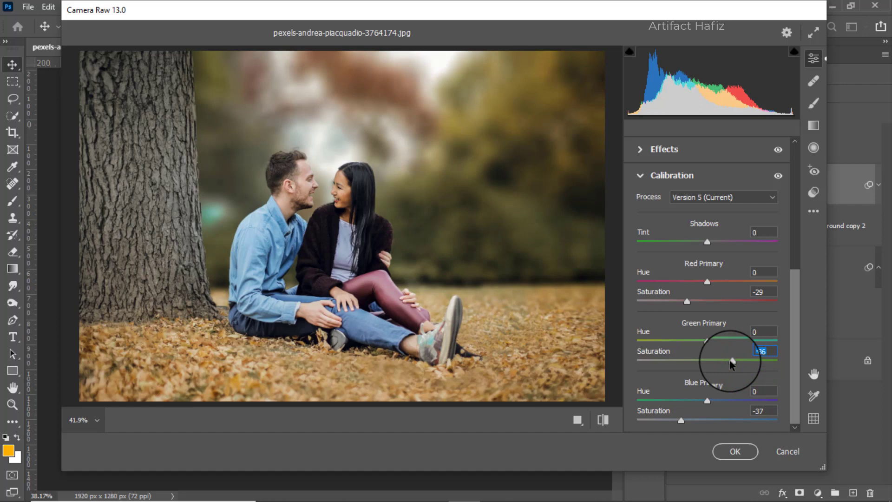
pyautogui.moveTo(730, 361); pyautogui.dragTo(741, 362)
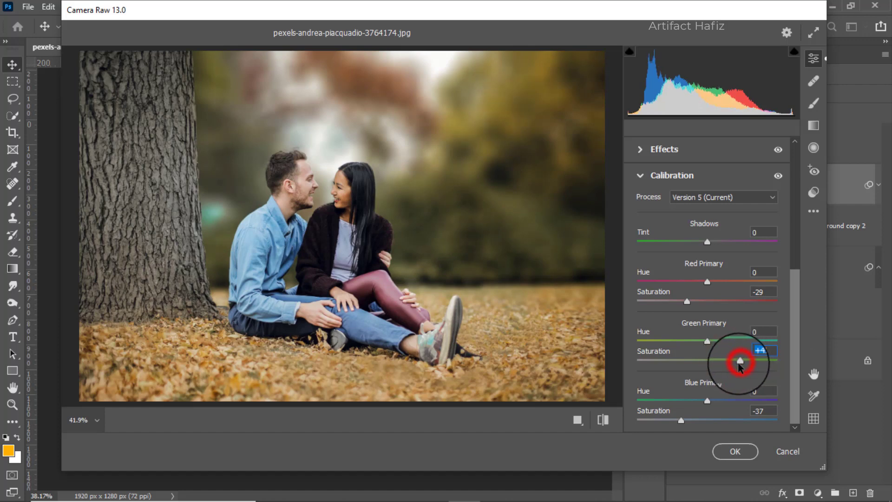
# - Draw a Graduated Filter from the photo's bottom edge up to the couple's laps and set its Exposure to -1.80
pyautogui.click(807, 128)
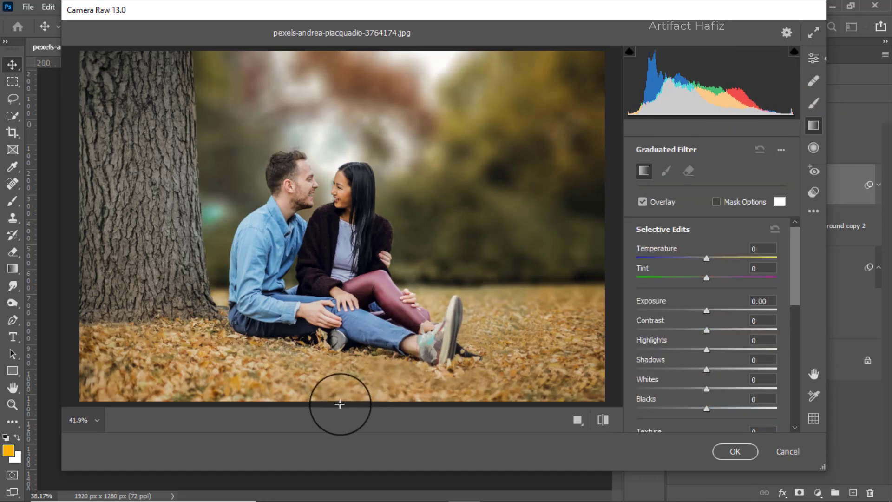
pyautogui.moveTo(340, 403); pyautogui.dragTo(342, 277)
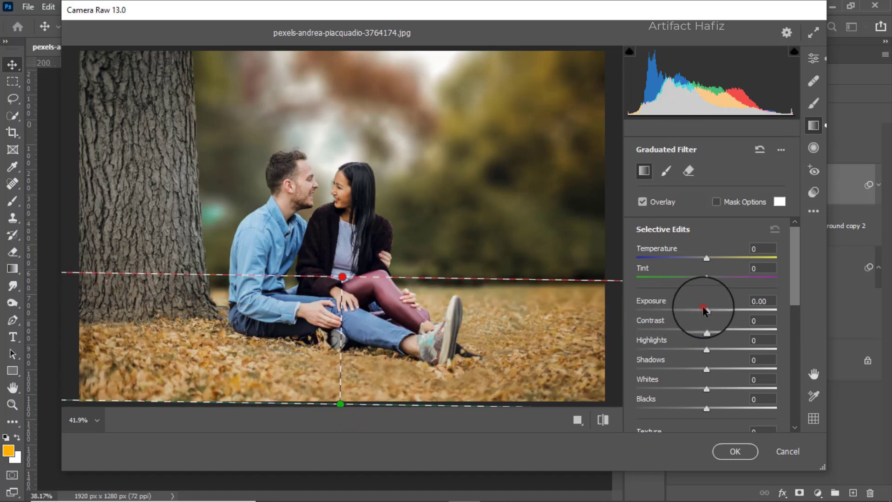
pyautogui.moveTo(705, 309); pyautogui.dragTo(677, 314)
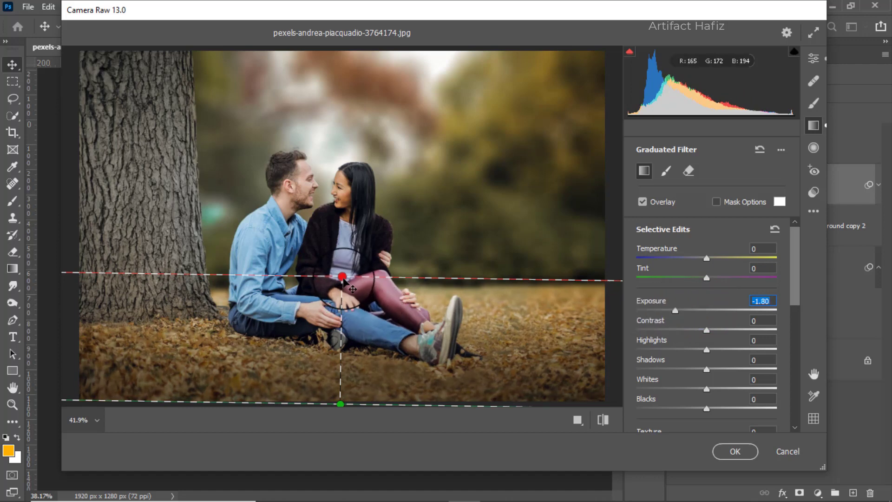
# - Extend and tilt the Graduated Filter so it reaches the woman's torso and slopes down to the right, and set its Exposure to -1.25
pyautogui.moveTo(343, 276); pyautogui.dragTo(342, 217)
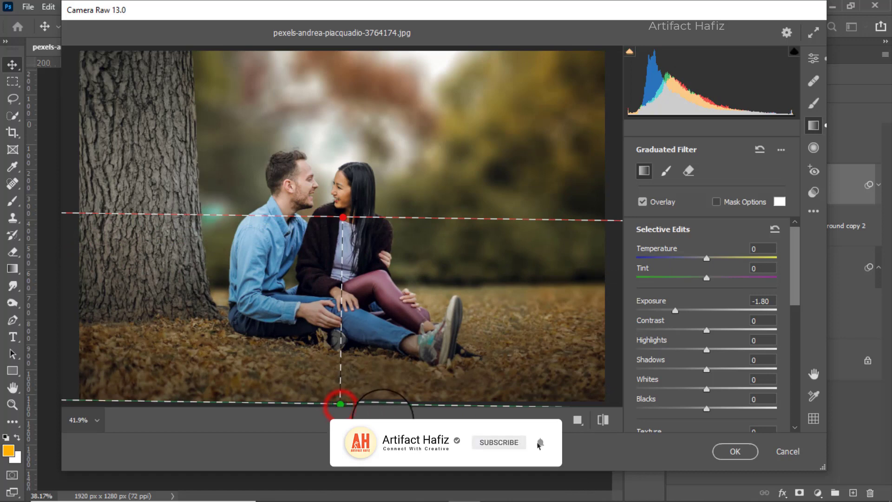
pyautogui.moveTo(340, 405); pyautogui.dragTo(361, 422)
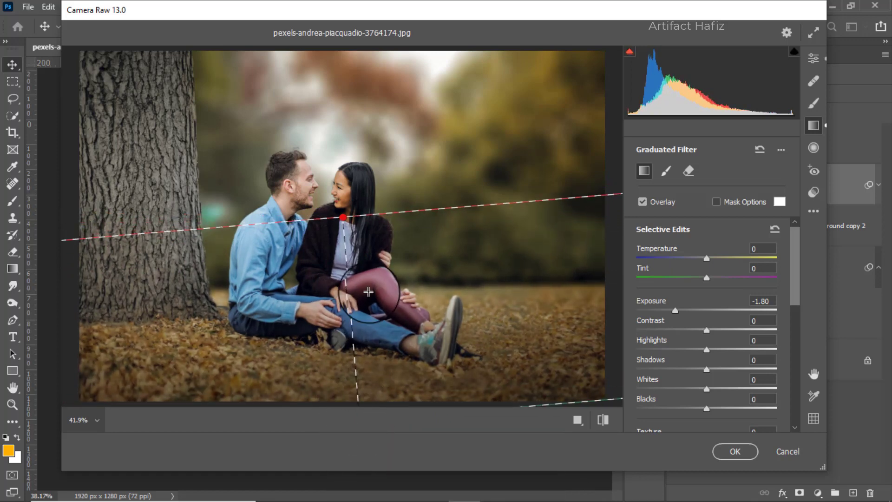
pyautogui.moveTo(343, 218); pyautogui.dragTo(383, 248)
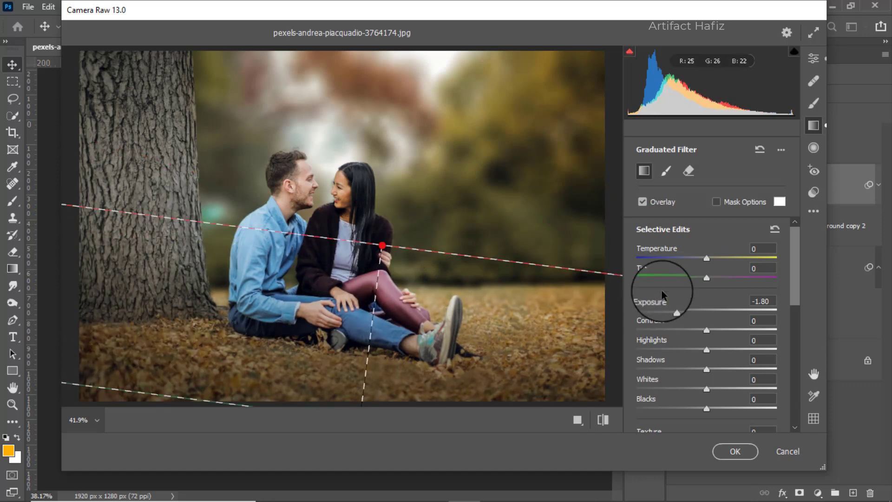
pyautogui.moveTo(675, 310)
pyautogui.mouseDown()
pyautogui.moveTo(657, 310)
pyautogui.moveTo(690, 312)
pyautogui.moveTo(682, 309)
pyautogui.mouseUp()
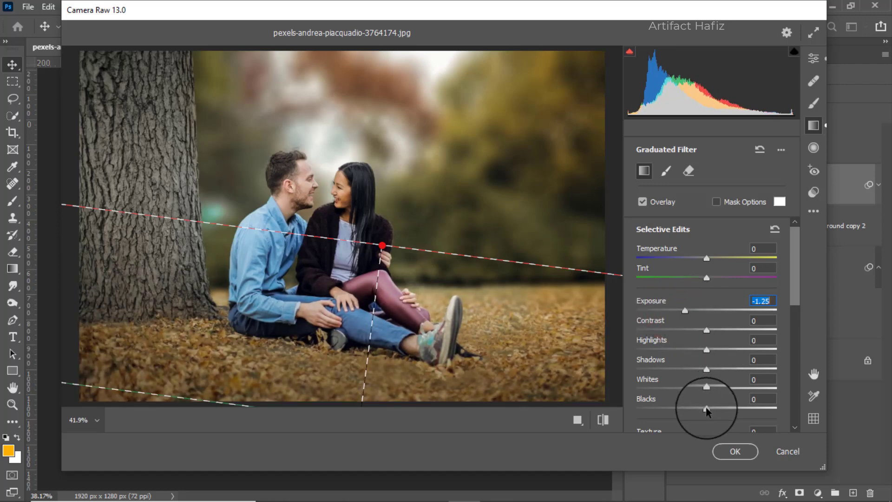
# - Set the Graduated Filter's Blacks to +2 and Exposure to -1.75, and apply the Camera Raw adjustments
pyautogui.moveTo(706, 409)
pyautogui.mouseDown()
pyautogui.moveTo(731, 410)
pyautogui.moveTo(707, 409)
pyautogui.mouseUp()
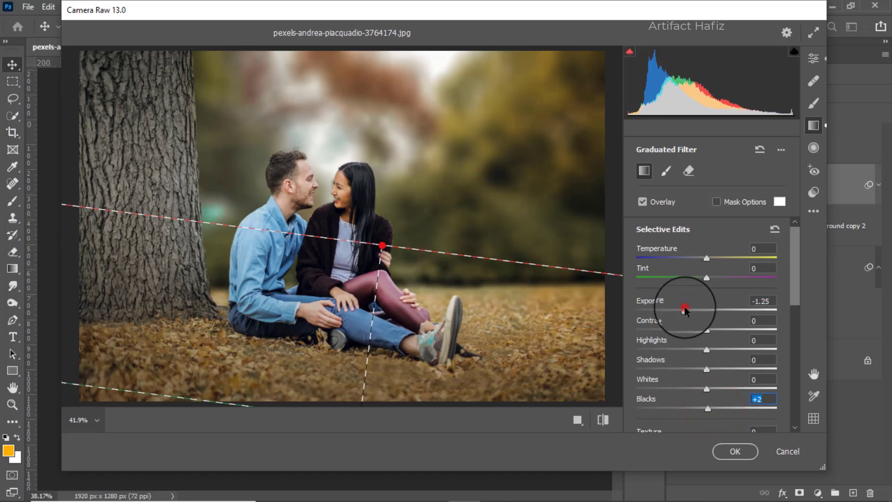
pyautogui.moveTo(685, 307); pyautogui.dragTo(675, 306)
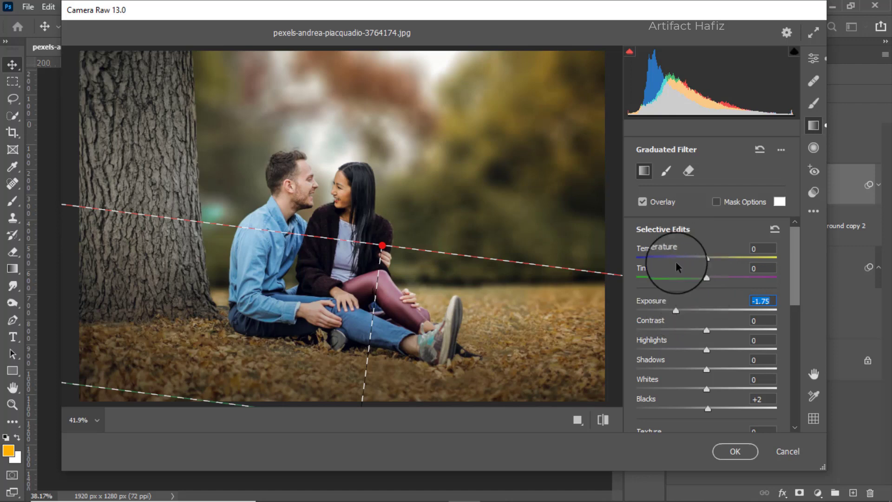
pyautogui.click(728, 451)
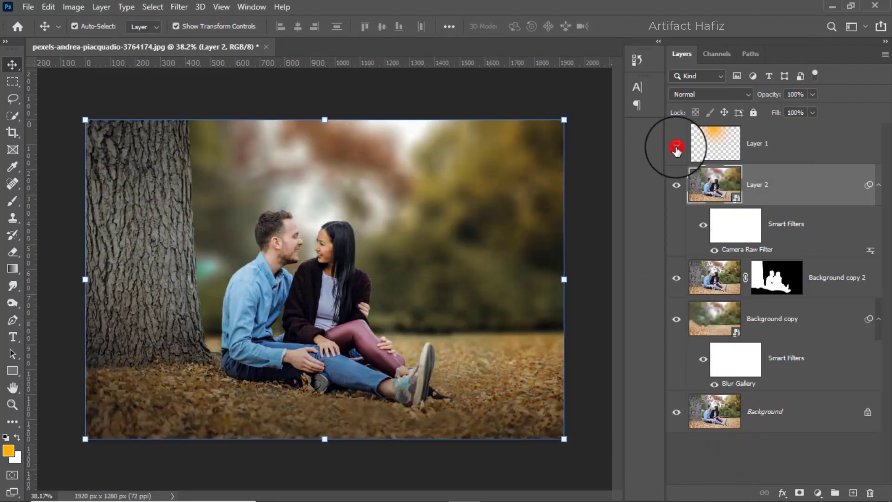
# - Show the orange sun glow layer, scale it to 85.20% and reposition it at the photo's upper edge above the couple
pyautogui.click(677, 148)
pyautogui.click(767, 135)
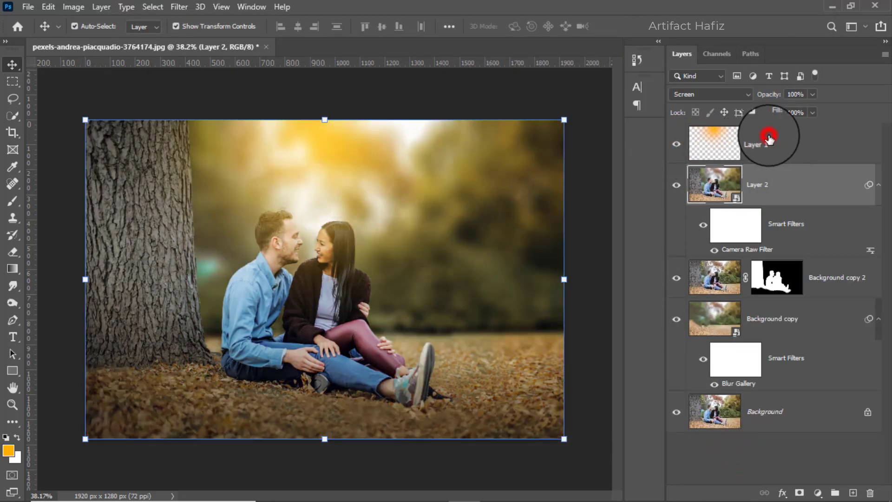
pyautogui.moveTo(316, 385); pyautogui.dragTo(315, 312)
pyautogui.moveTo(338, 184); pyautogui.dragTo(339, 202)
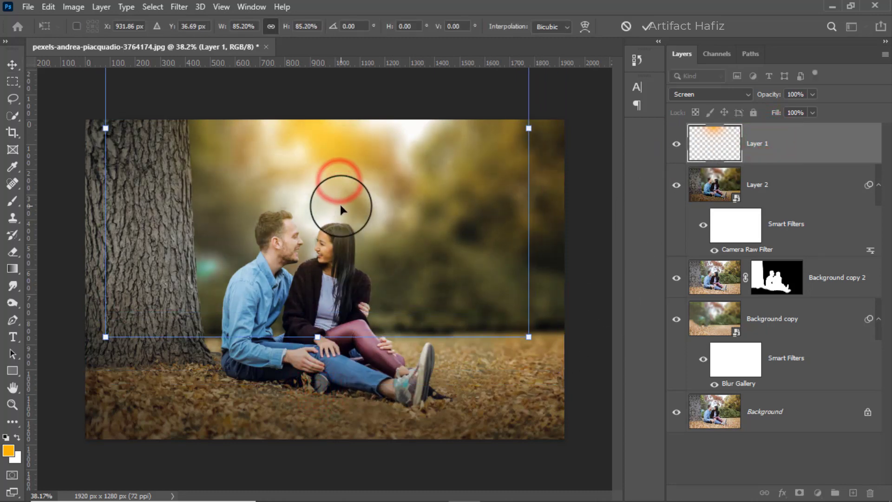
# - Reduce the sun glow layer's opacity to 82% and commit its transform
pyautogui.click(814, 94)
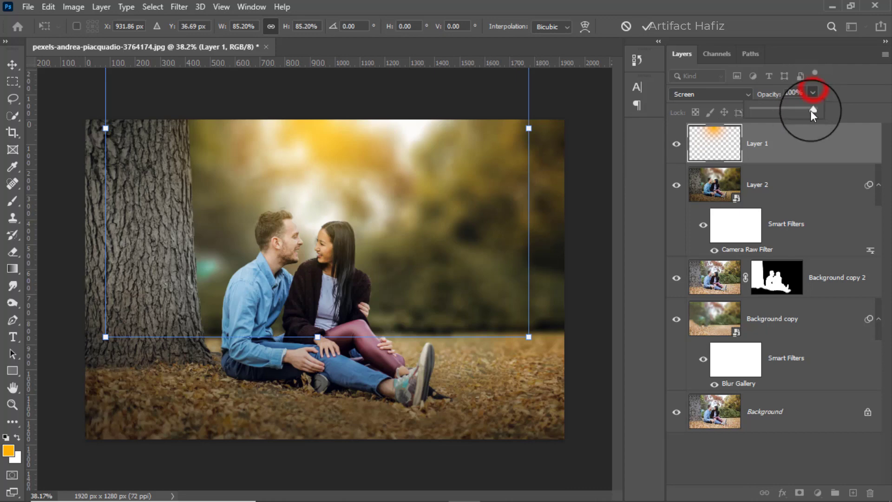
pyautogui.moveTo(810, 110)
pyautogui.mouseDown()
pyautogui.moveTo(763, 110)
pyautogui.moveTo(822, 115)
pyautogui.moveTo(802, 116)
pyautogui.mouseUp()
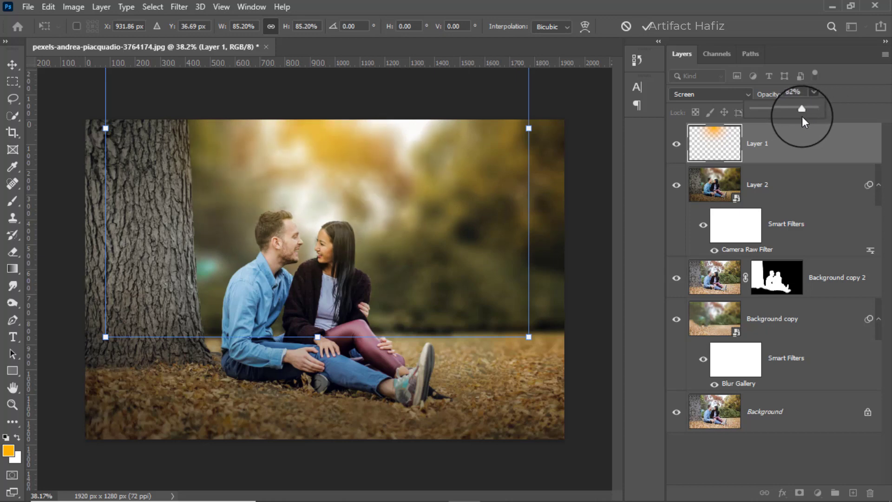
pyautogui.click(786, 156)
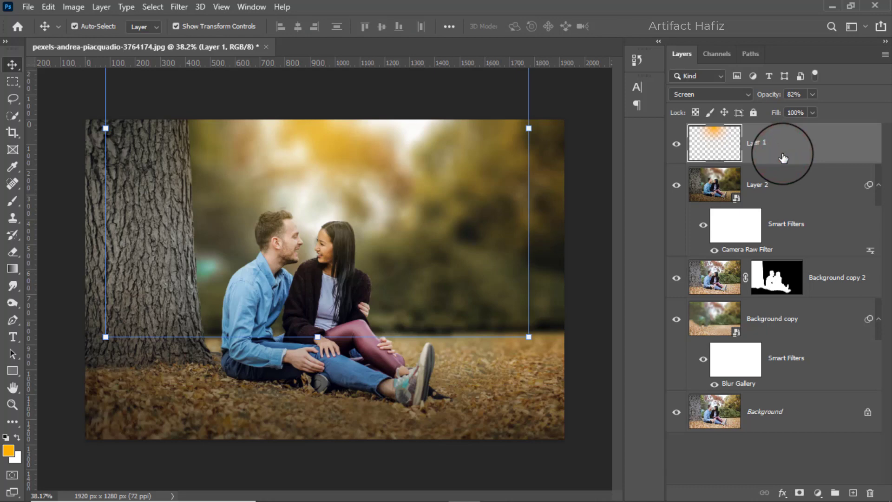
# - Stamp all visible layers onto a new layer above the sun glow and convert it for Smart Filters
pyautogui.click(852, 494)
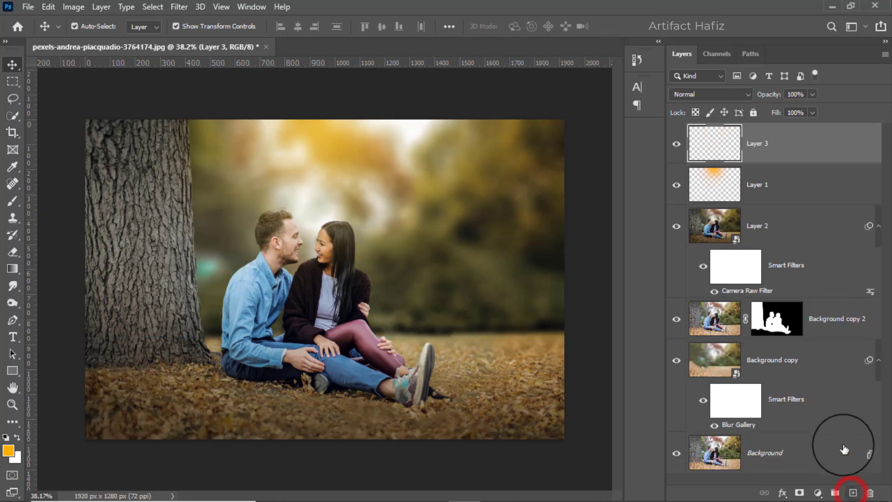
pyautogui.hotkey('ctrl', 'alt', 'shift', 'e')
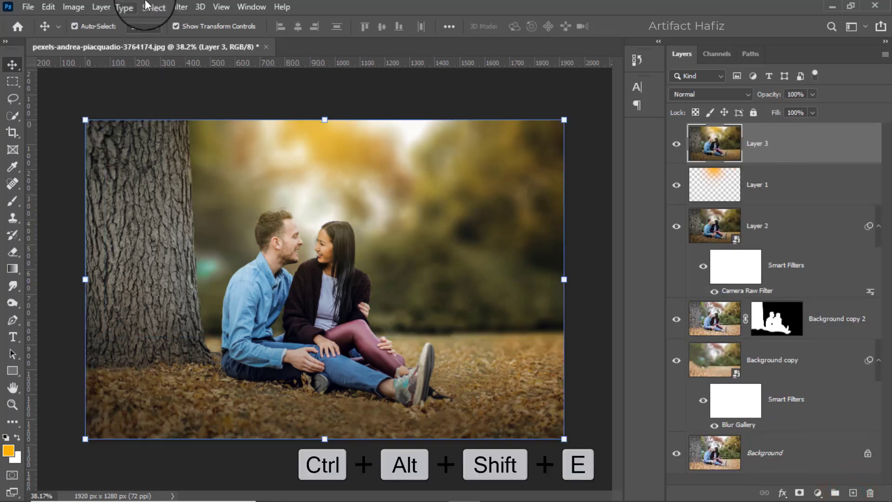
pyautogui.click(181, 6)
pyautogui.click(188, 33)
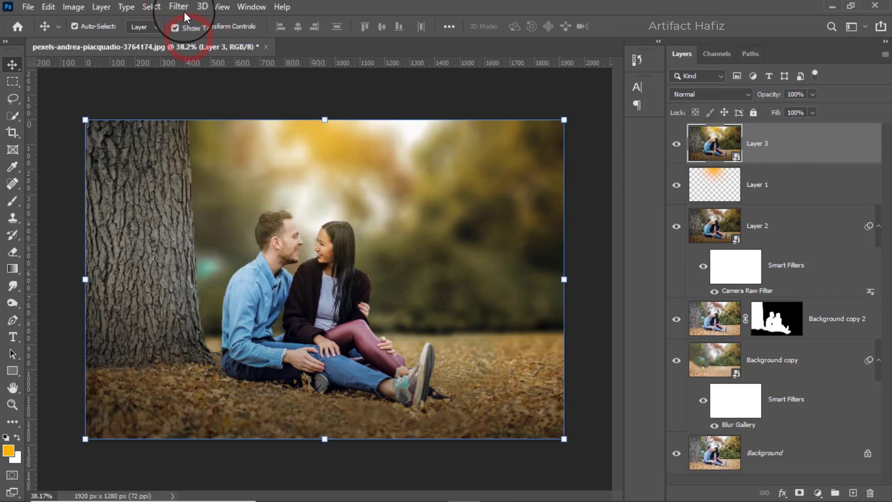
# - Open the merged layer in Nik Collection's Color Efex Pro 4 and choose the Cross Processing filter
pyautogui.click(180, 7)
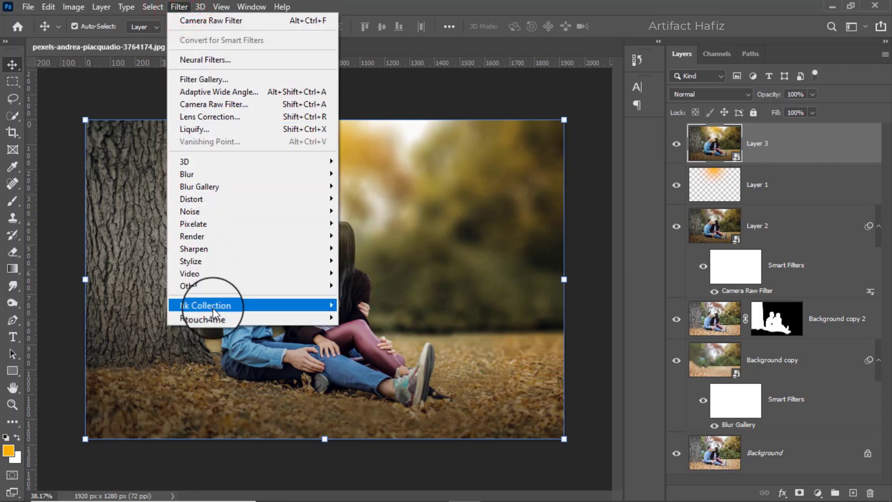
pyautogui.moveTo(298, 305)
pyautogui.click(353, 317)
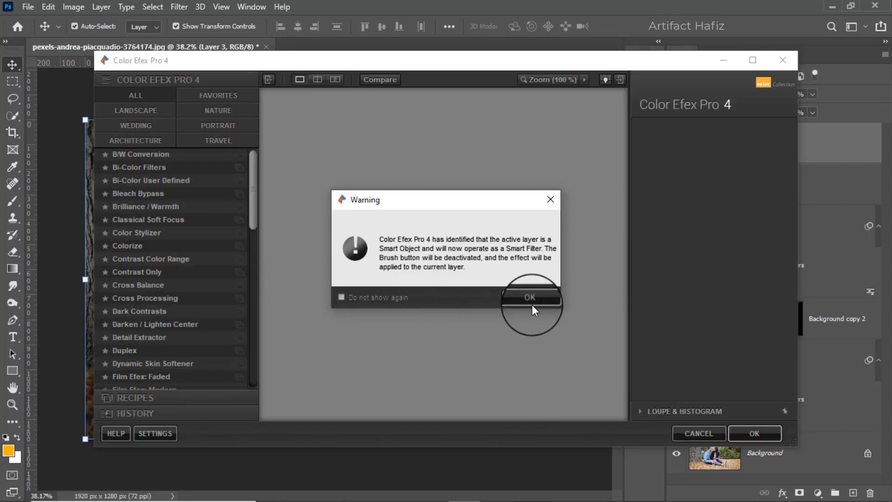
pyautogui.click(535, 300)
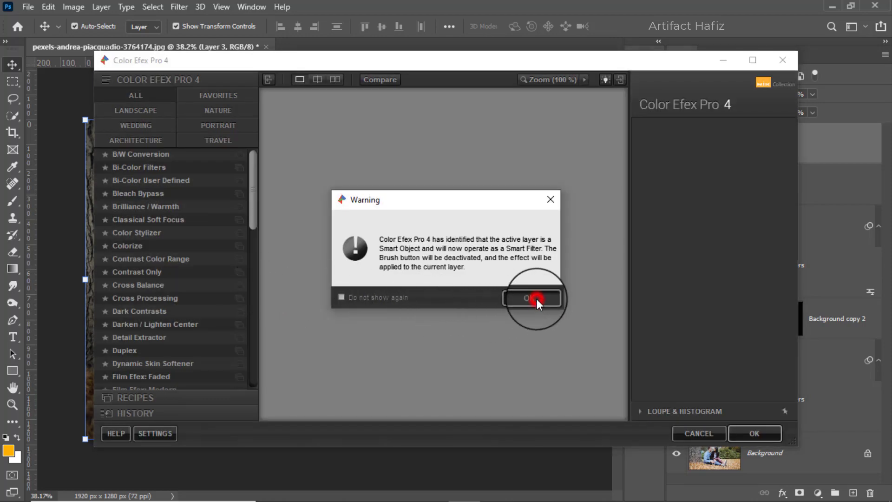
pyautogui.click(131, 299)
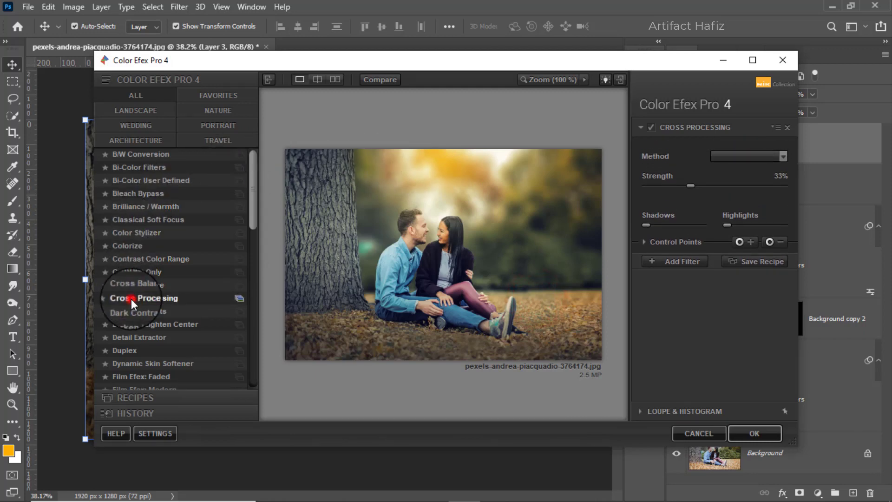
# - Set Cross Processing to method B02 with 14% strength and apply it to the merged layer
pyautogui.click(735, 157)
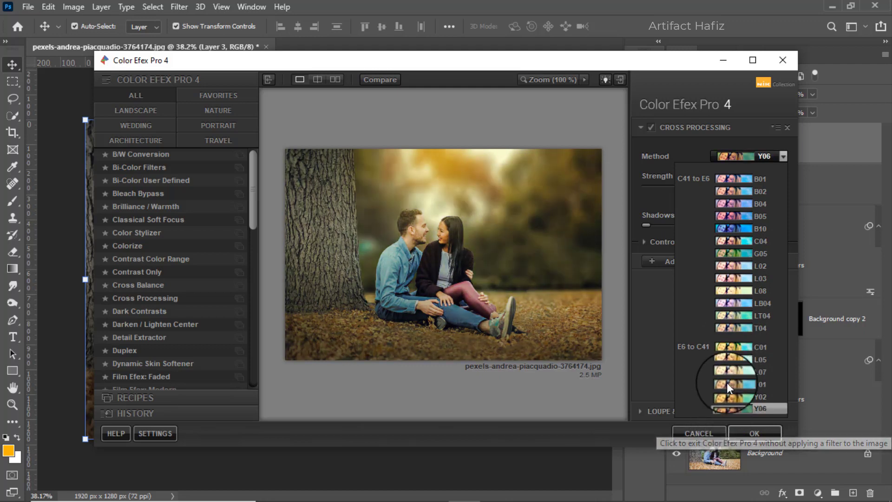
pyautogui.click(738, 189)
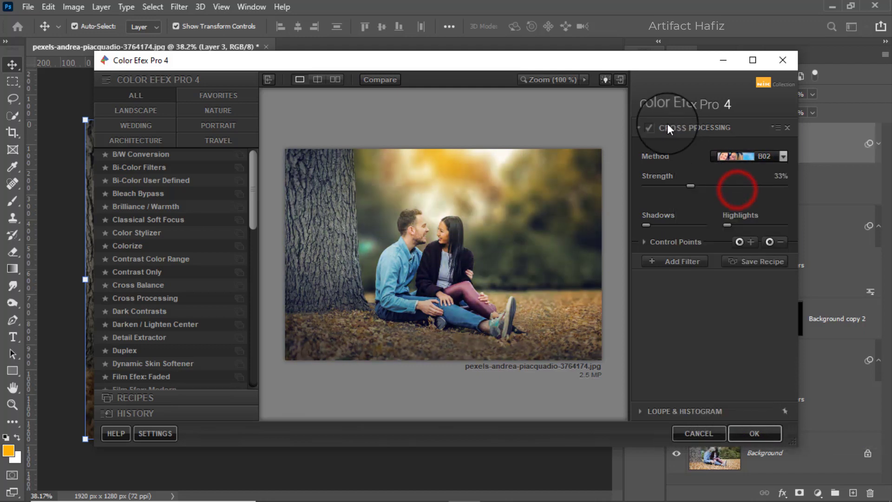
pyautogui.click(648, 126)
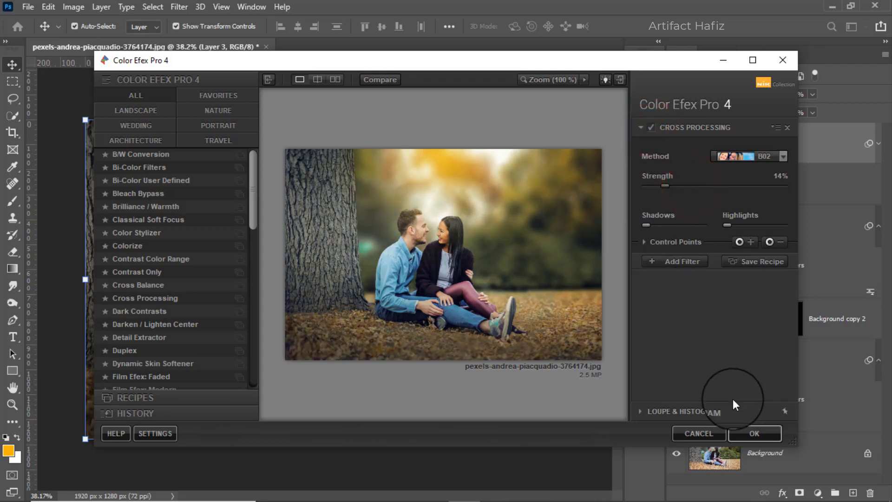
pyautogui.click(741, 428)
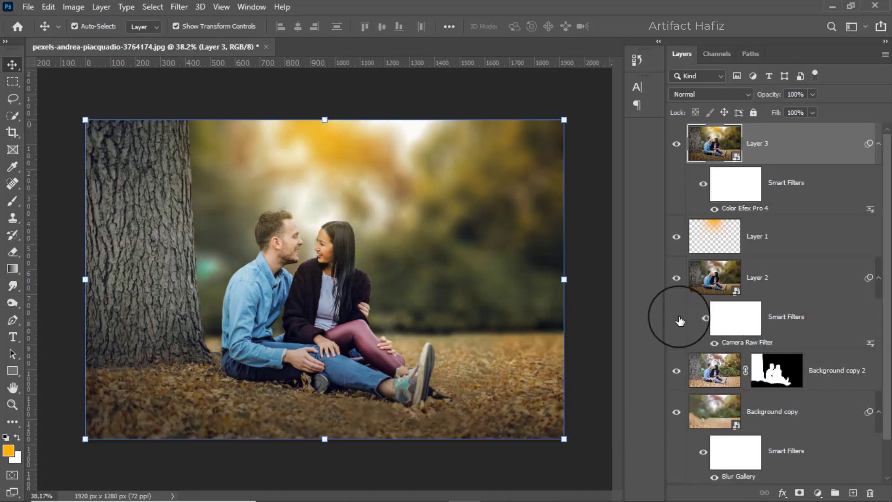
# - Compare the finished edit with the original photo by toggling the visibility of all layers above Background
pyautogui.scroll(-1, 677, 319)
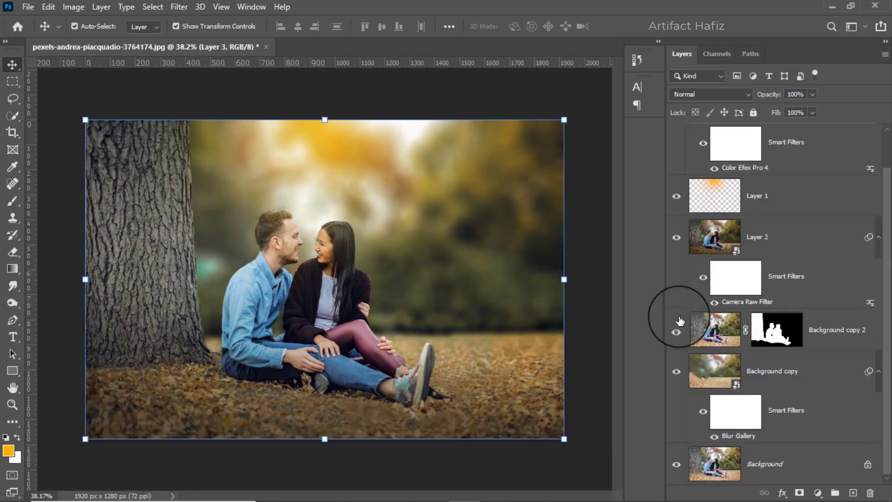
pyautogui.keyDown('alt'); pyautogui.click(677, 465); pyautogui.keyUp('alt')
pyautogui.keyDown('alt'); pyautogui.click(677, 464); pyautogui.keyUp('alt')
pyautogui.keyDown('alt'); pyautogui.click(677, 464); pyautogui.keyUp('alt')
pyautogui.keyDown('alt'); pyautogui.click(677, 464); pyautogui.keyUp('alt')
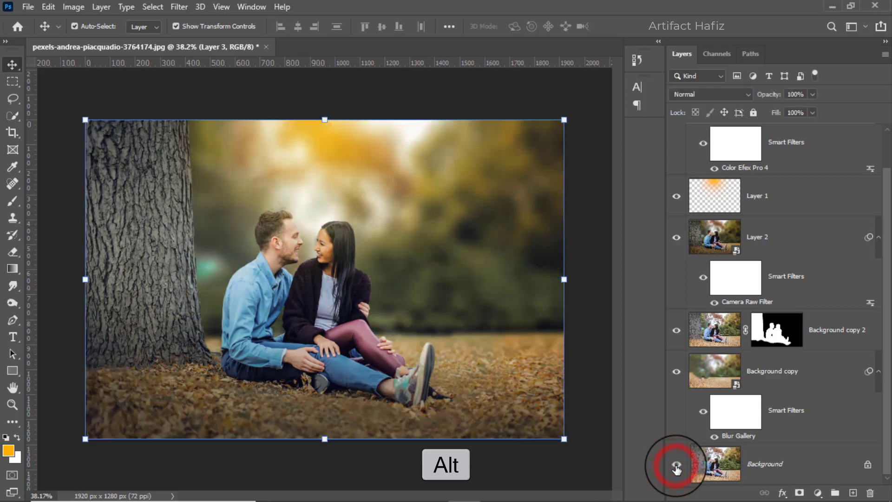